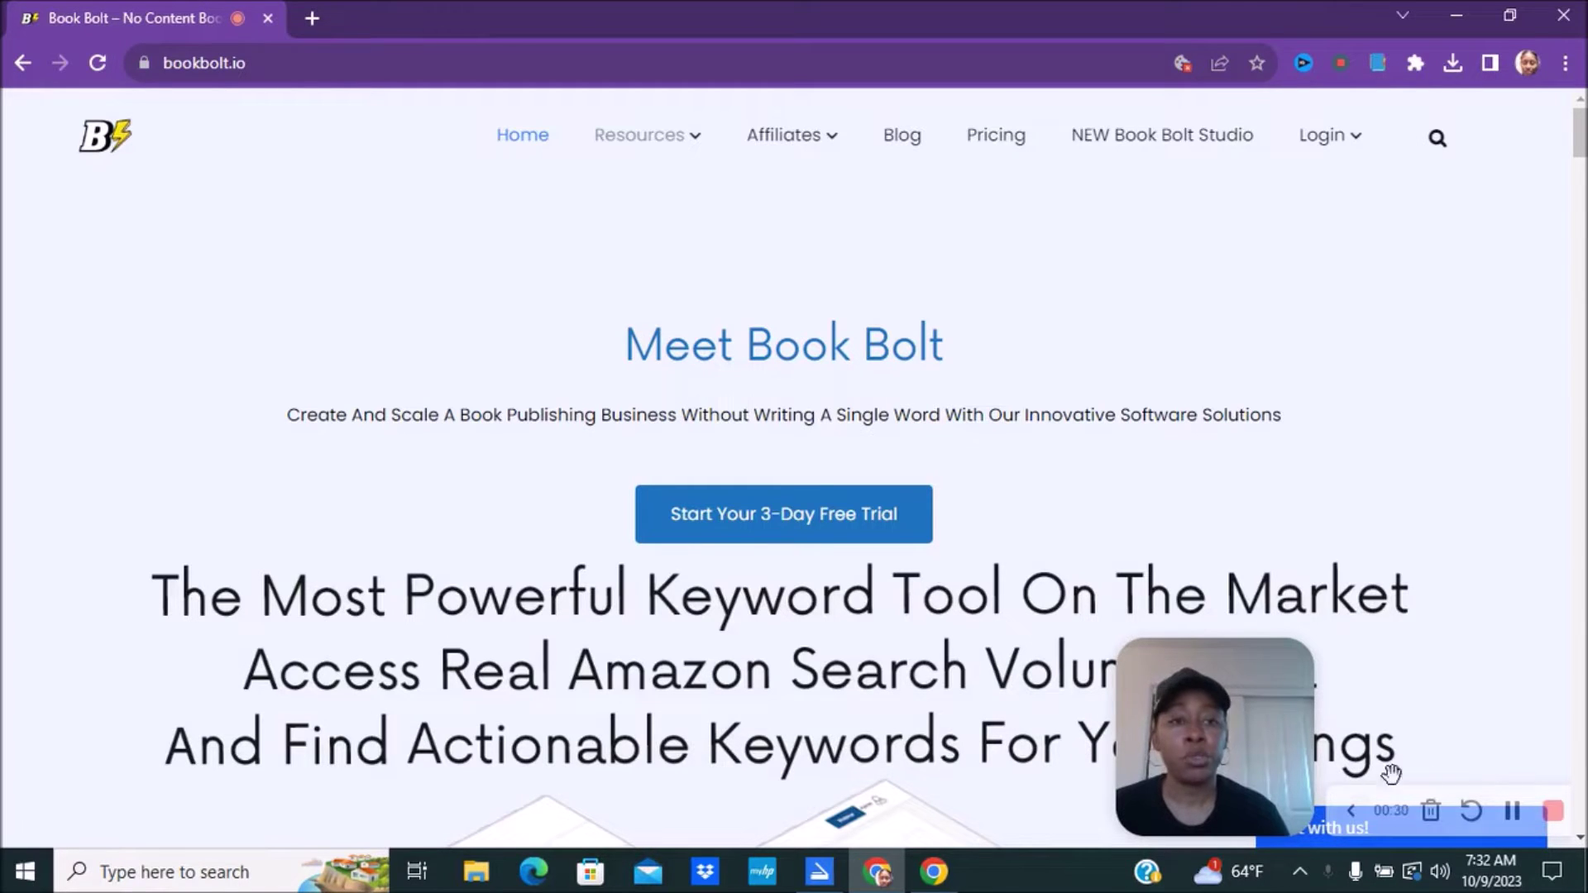
# - From the members area's Create tools, launch Book Bolt Studio in a new tab
pyautogui.moveTo(1315, 129)
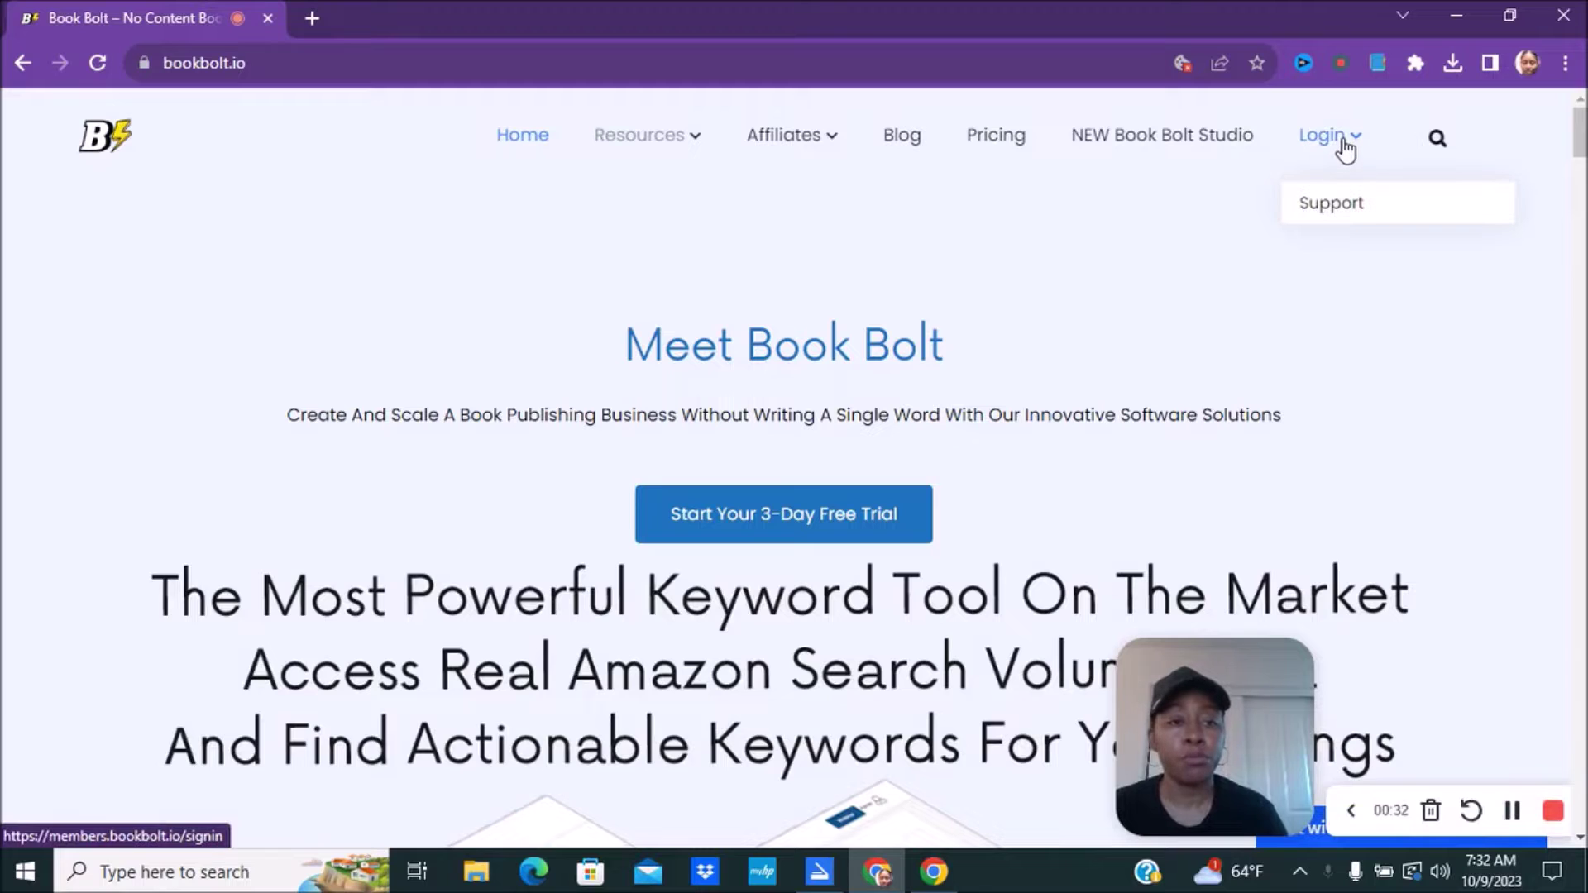
pyautogui.click(1343, 147)
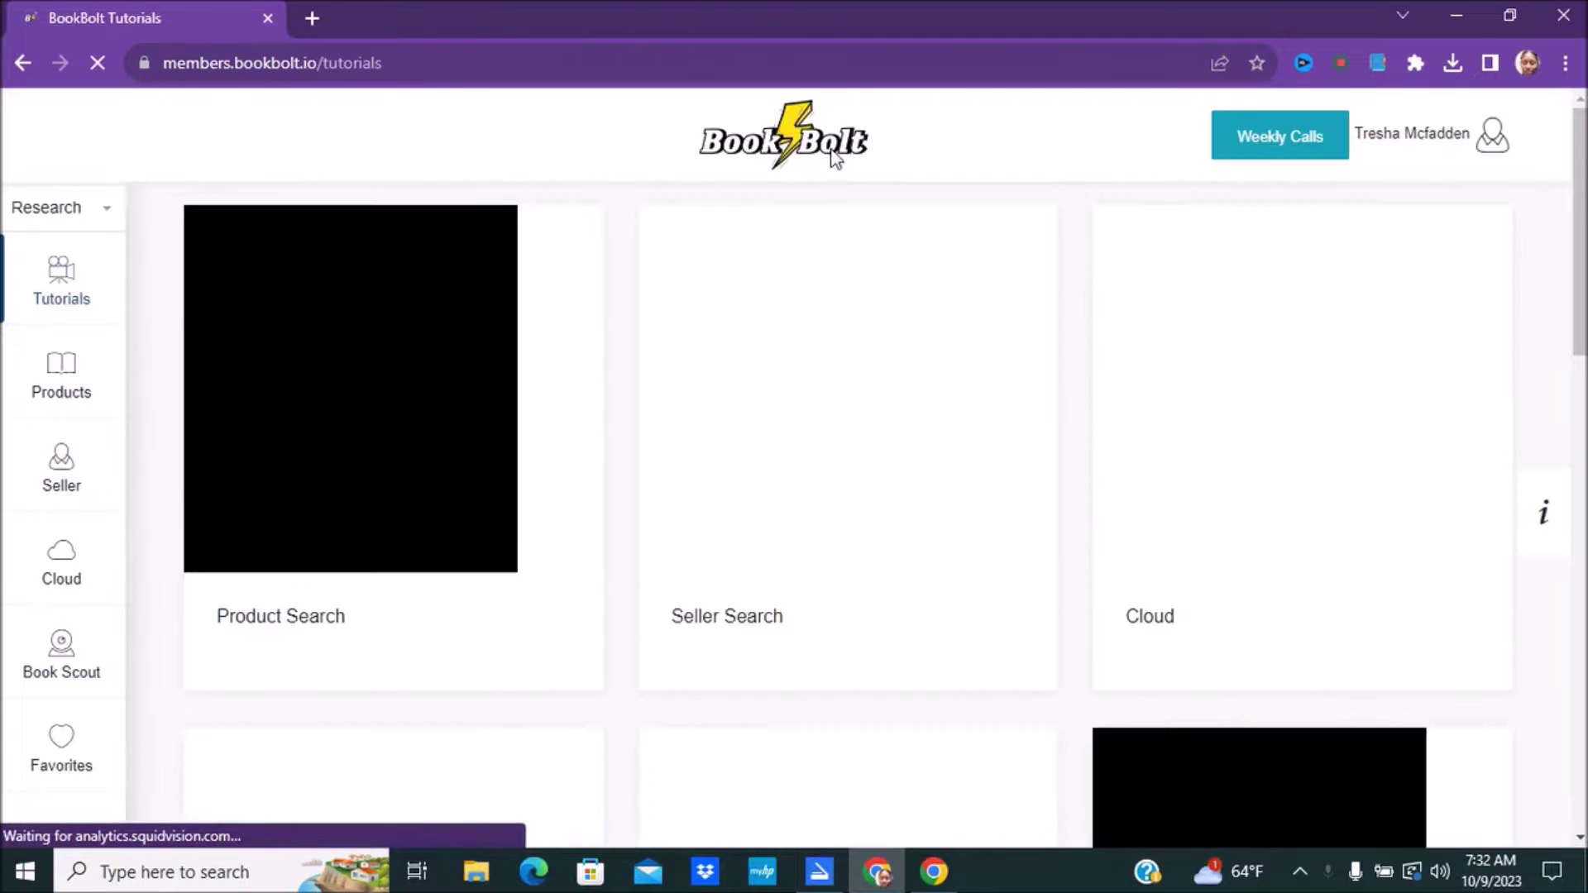
pyautogui.click(71, 209)
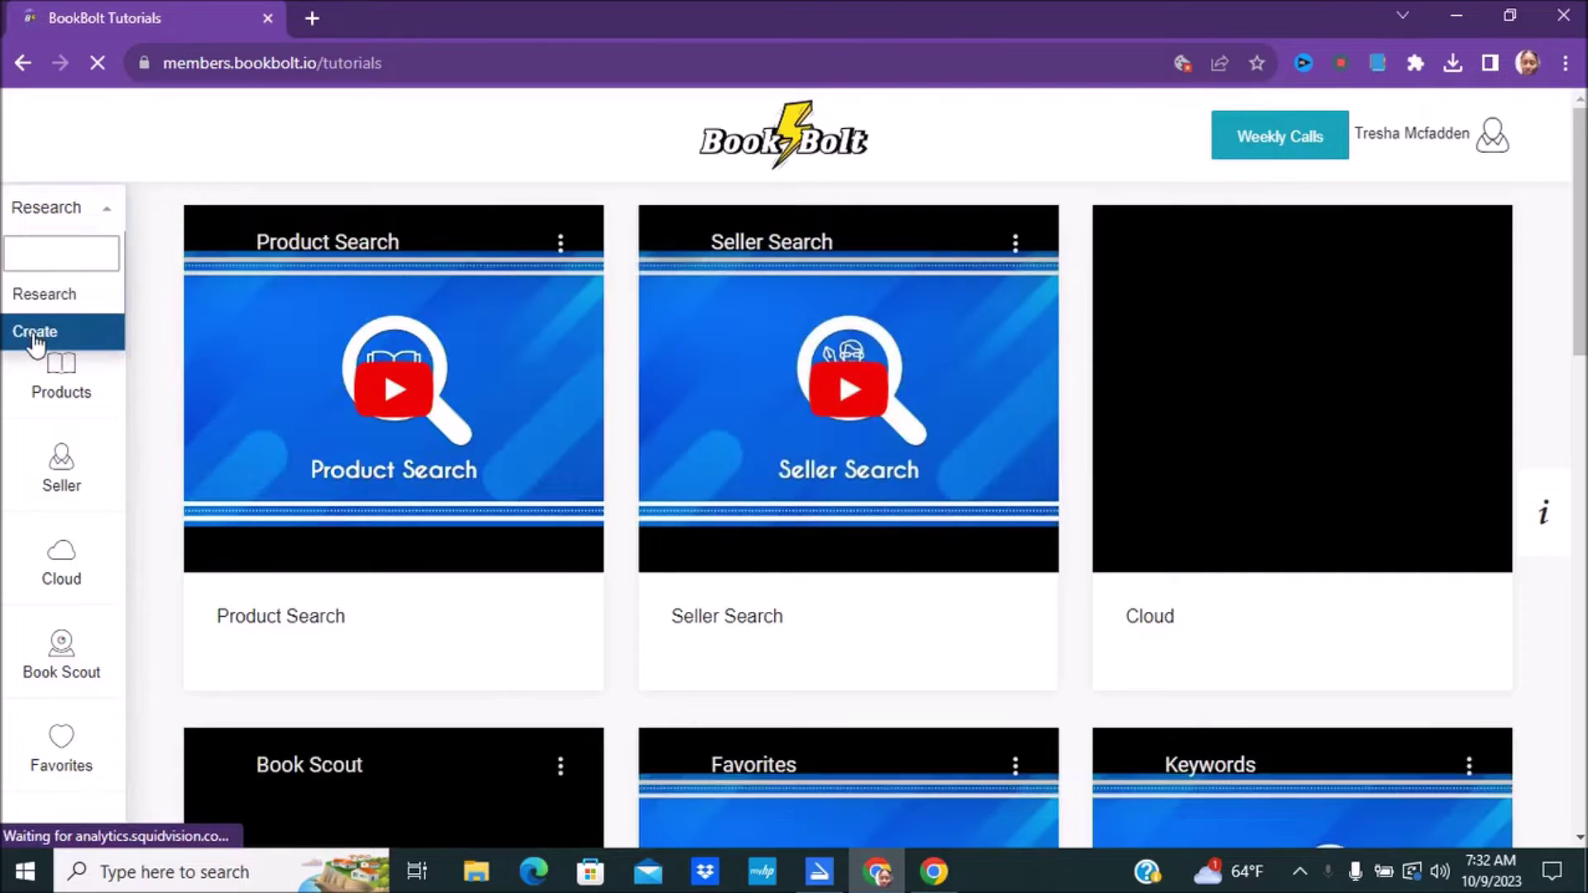
pyautogui.click(33, 331)
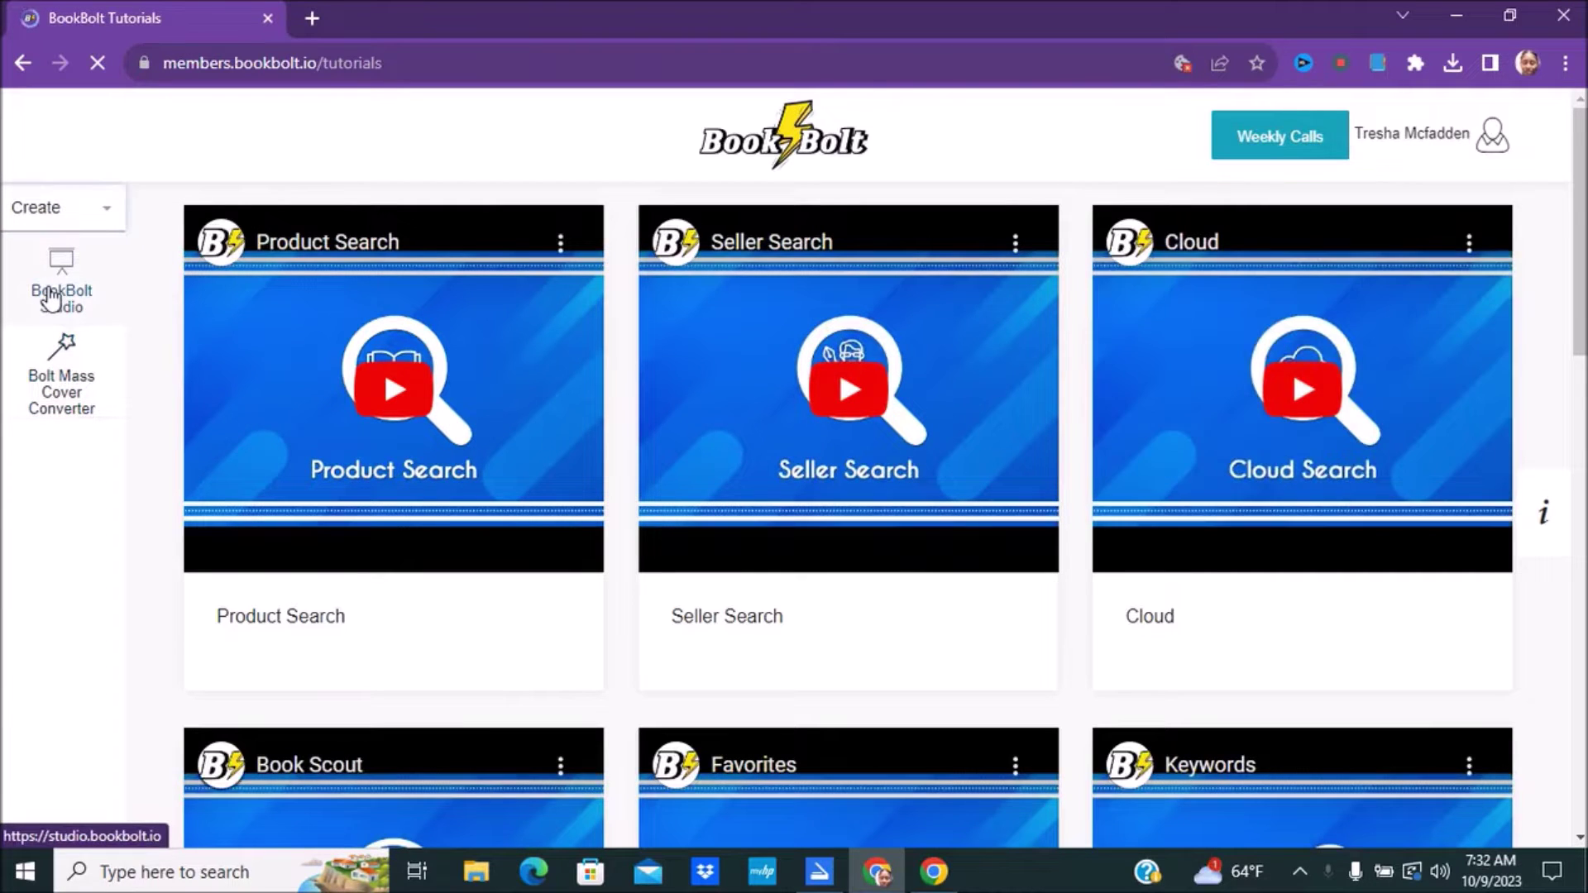
pyautogui.click(52, 295)
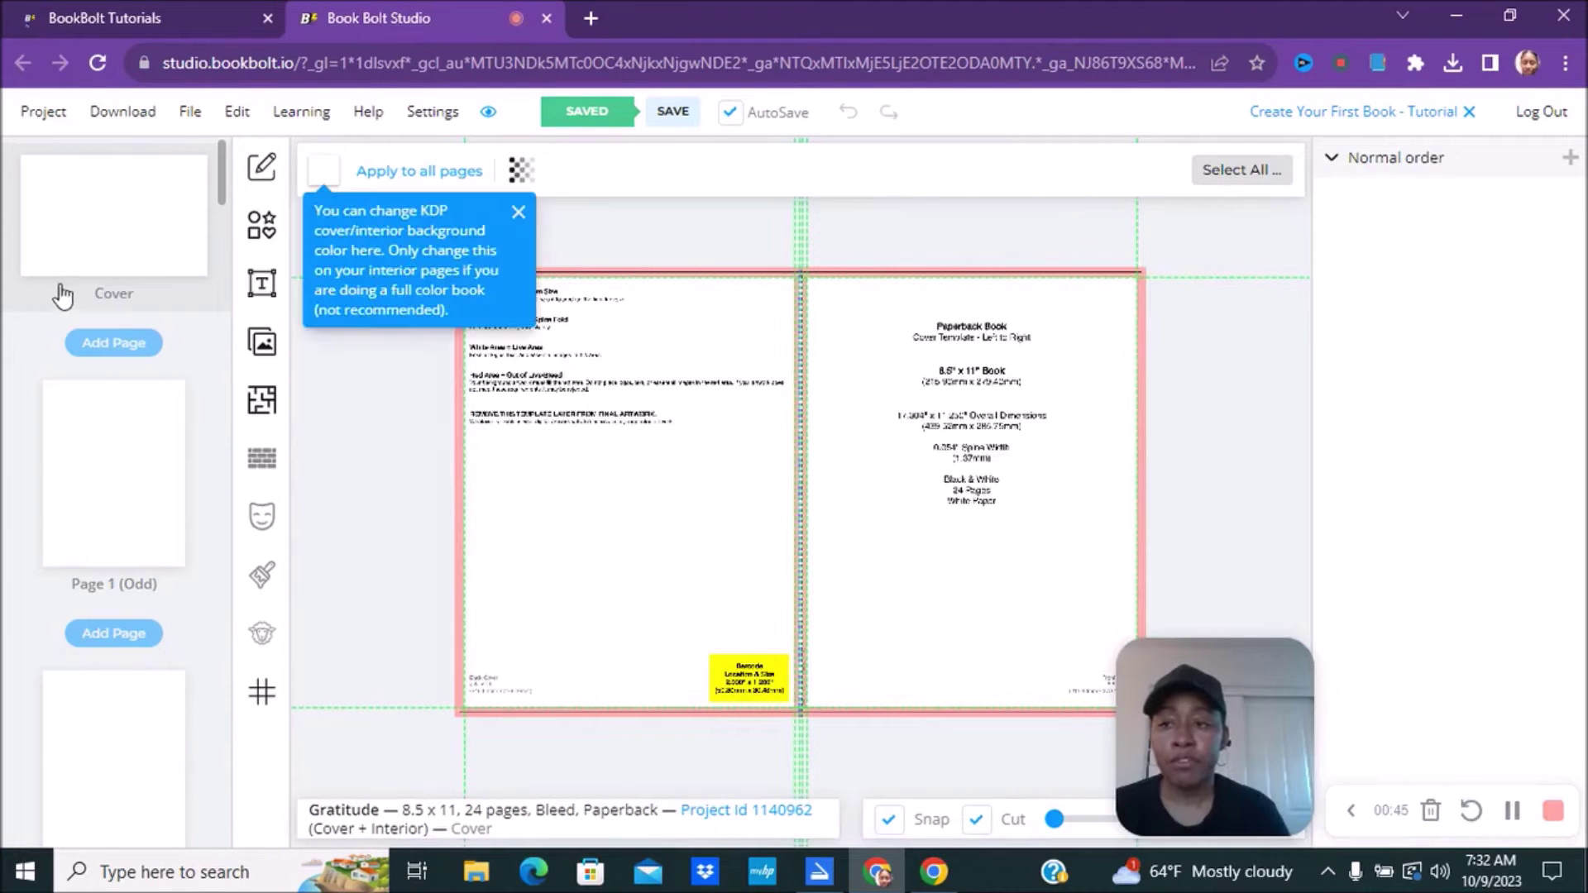
# - Create a paperback cover-and-interior project 'bucketlist' with 8.5 x 11 in trim and 24 pages
pyautogui.click(31, 115)
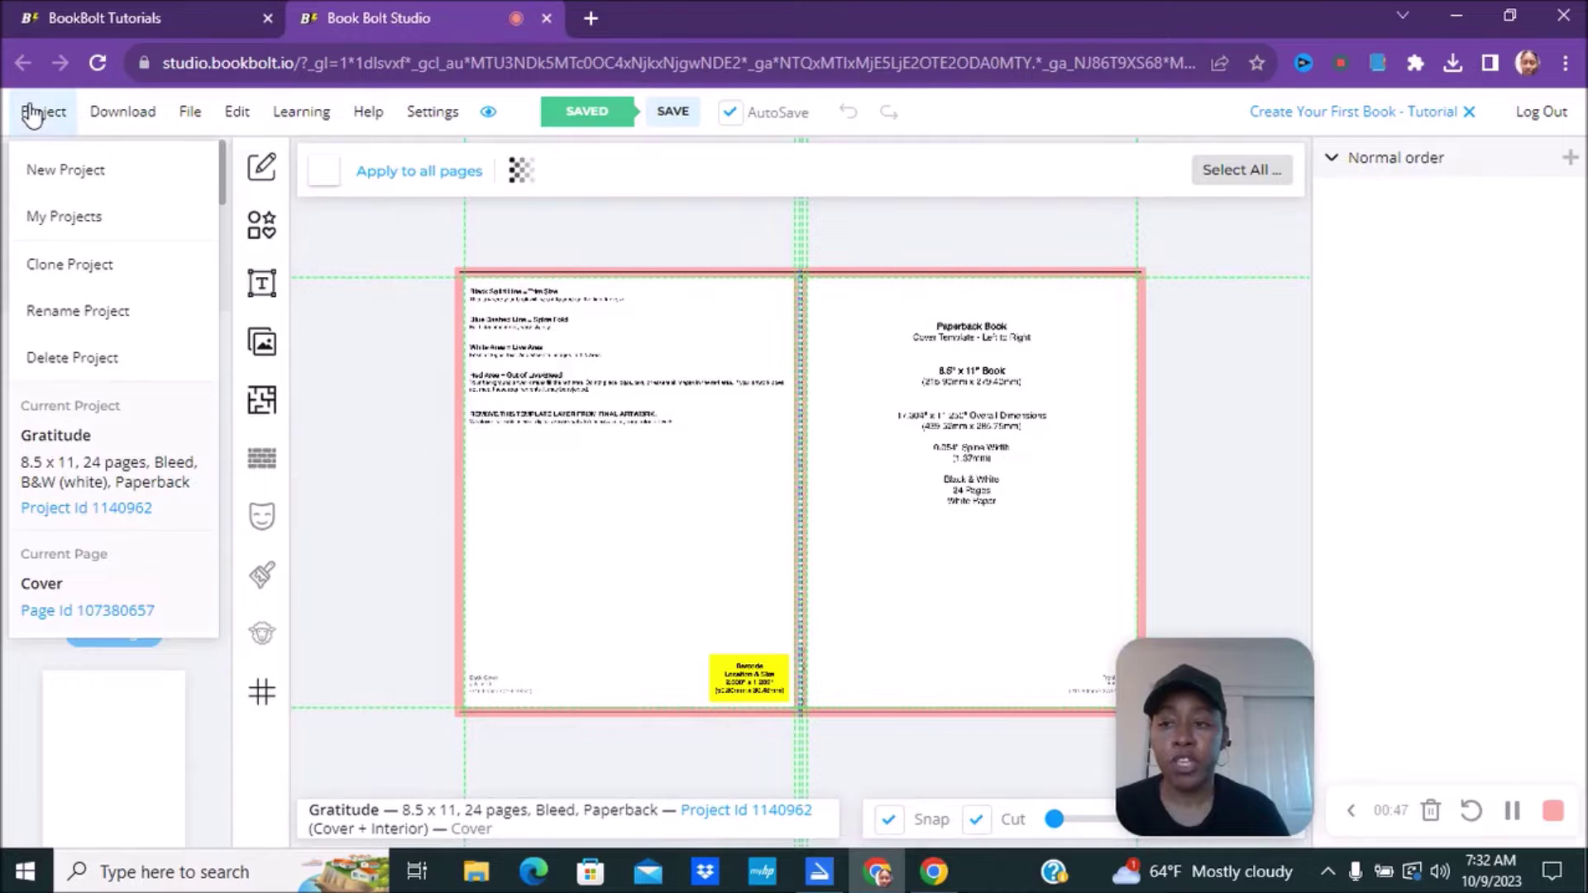
pyautogui.click(48, 174)
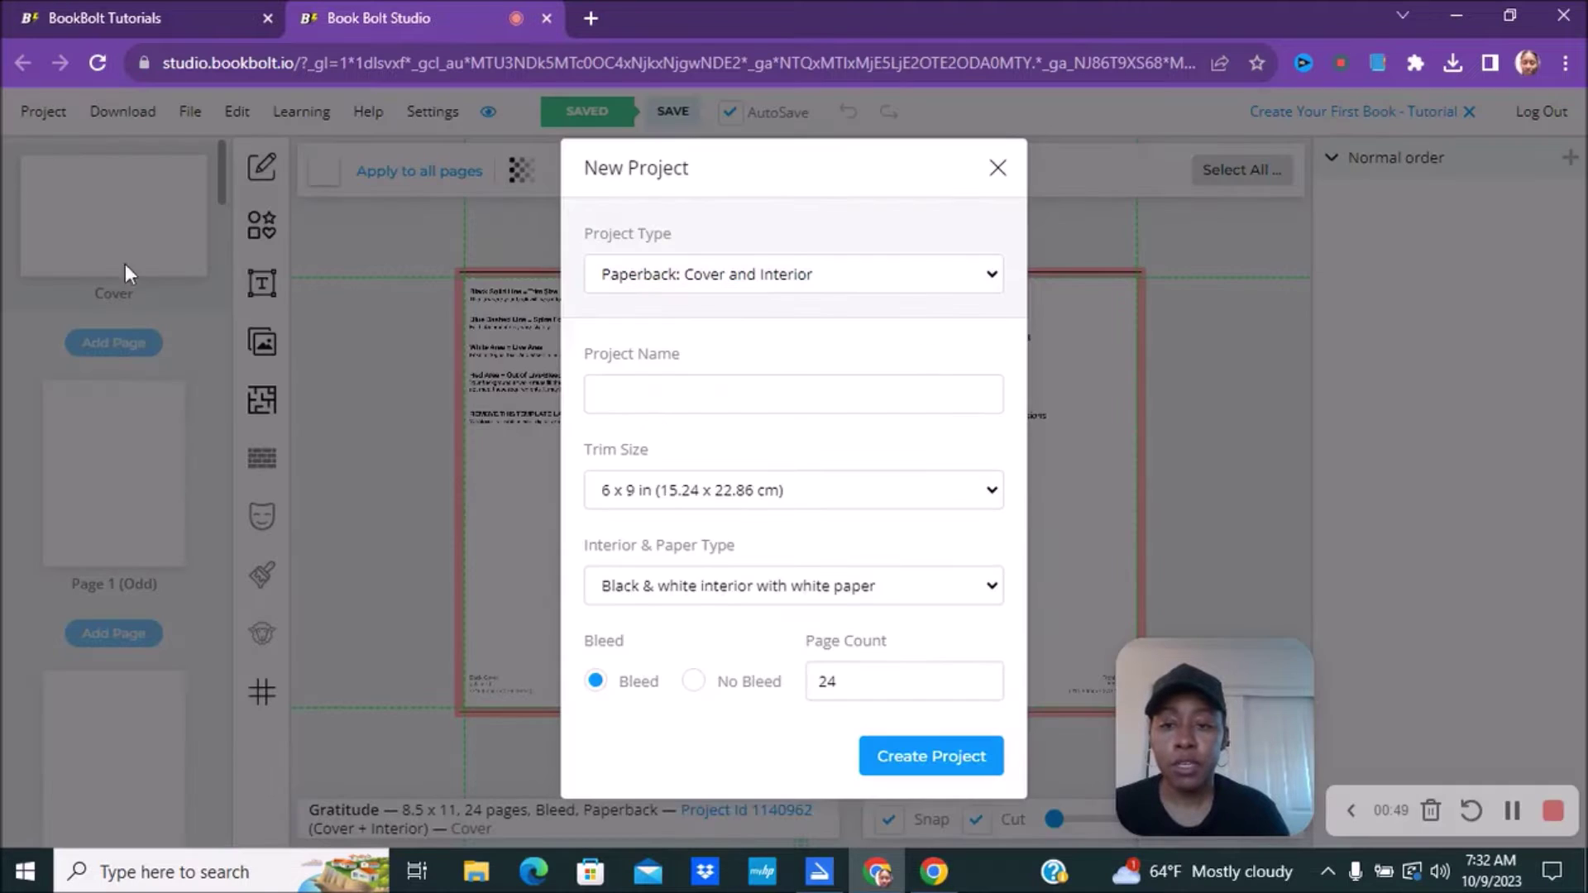
pyautogui.click(645, 401)
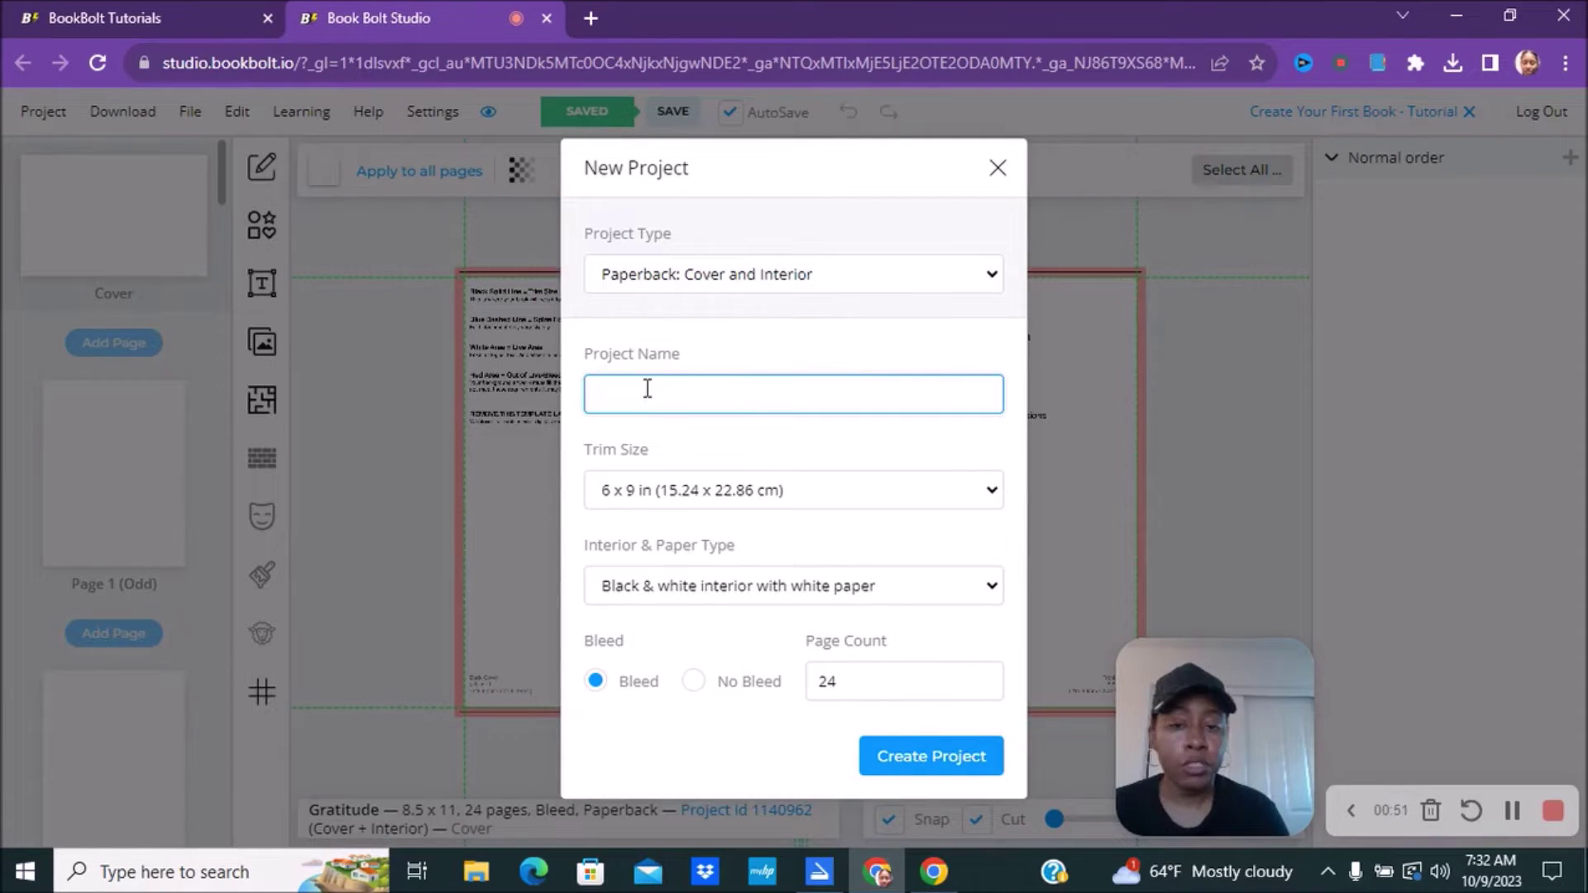
pyautogui.write('bucket')
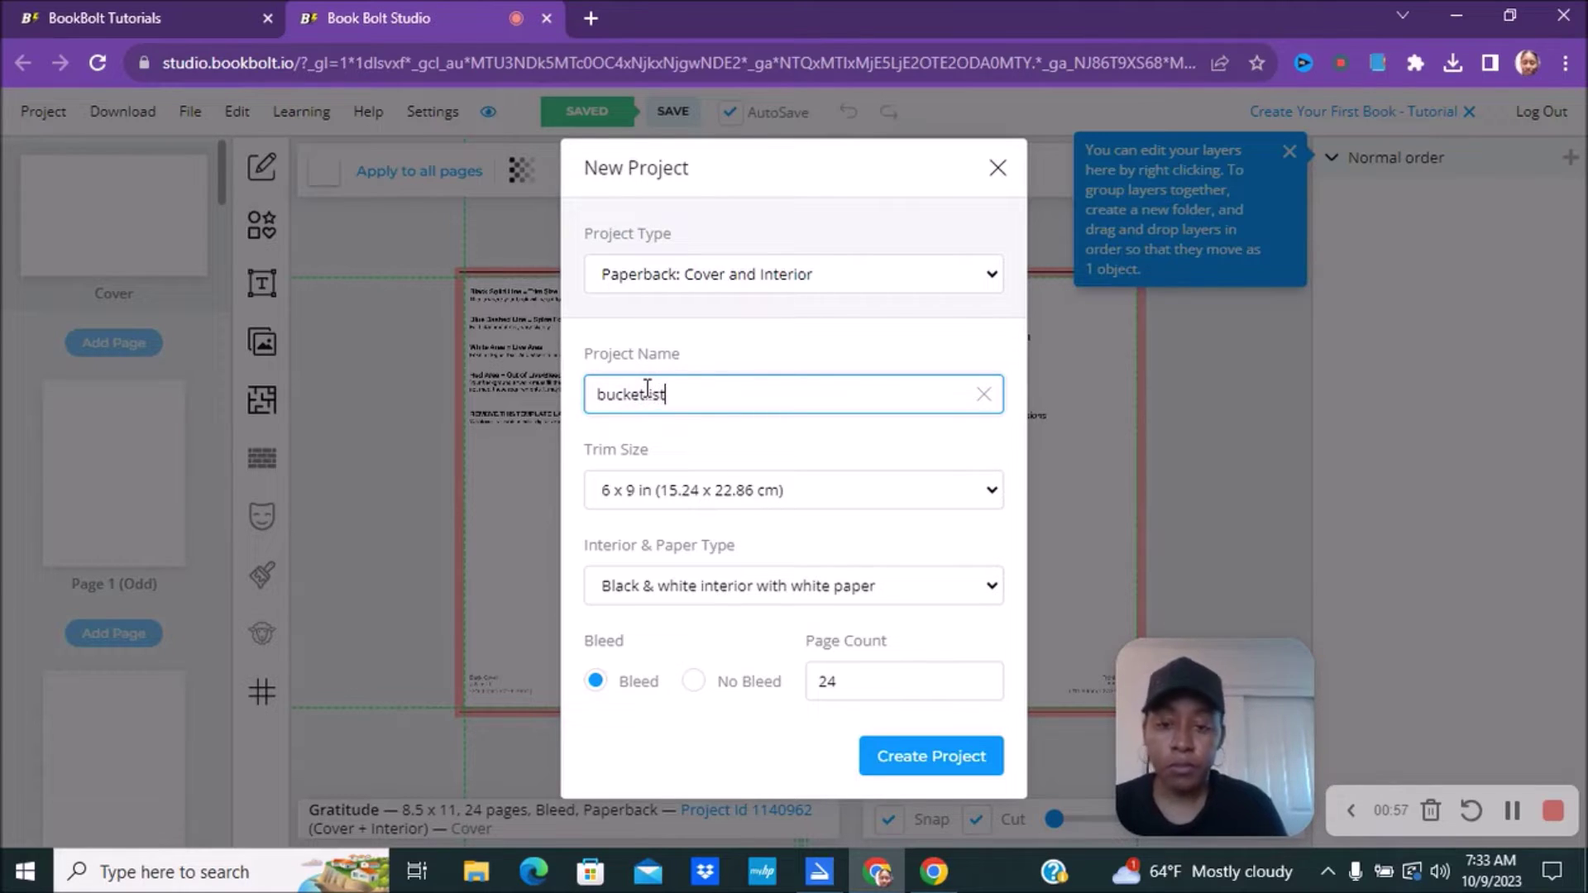
pyautogui.write('list')
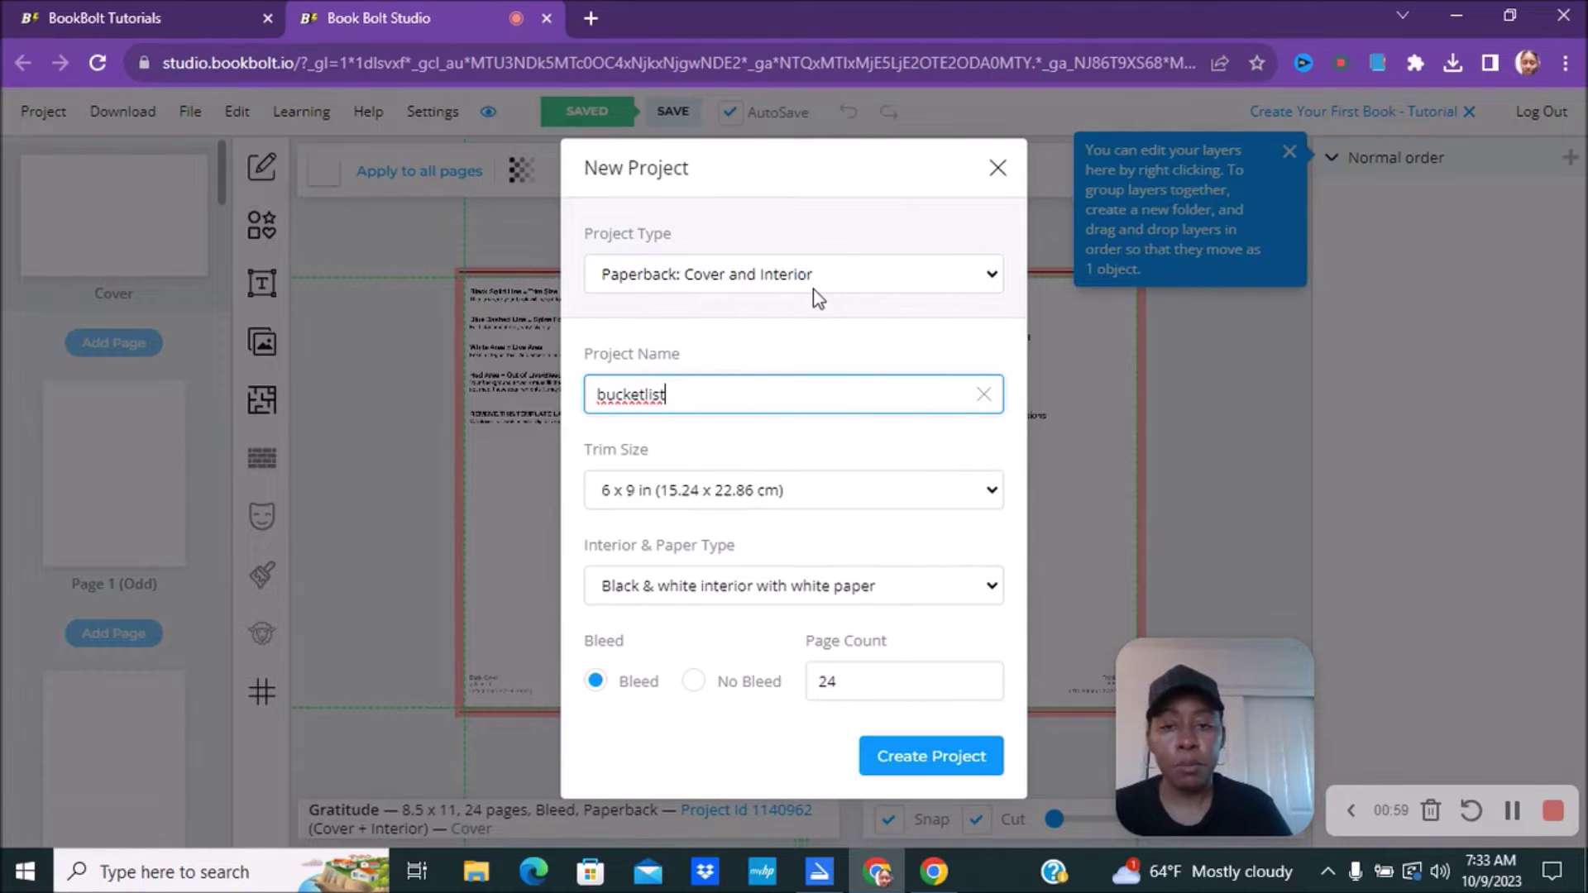
pyautogui.click(681, 280)
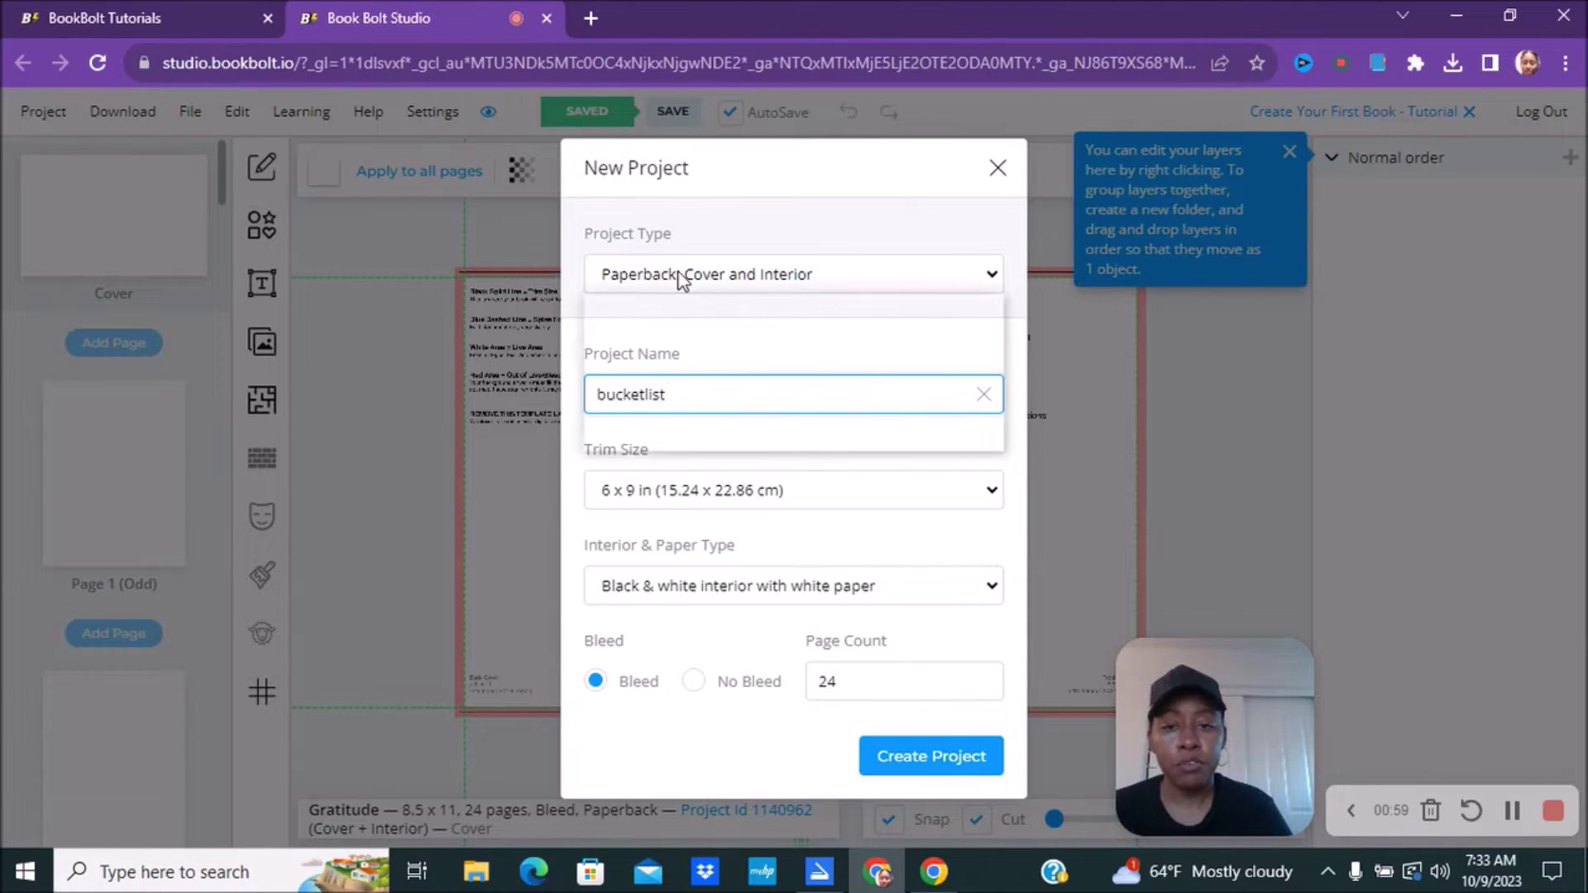
pyautogui.click(725, 211)
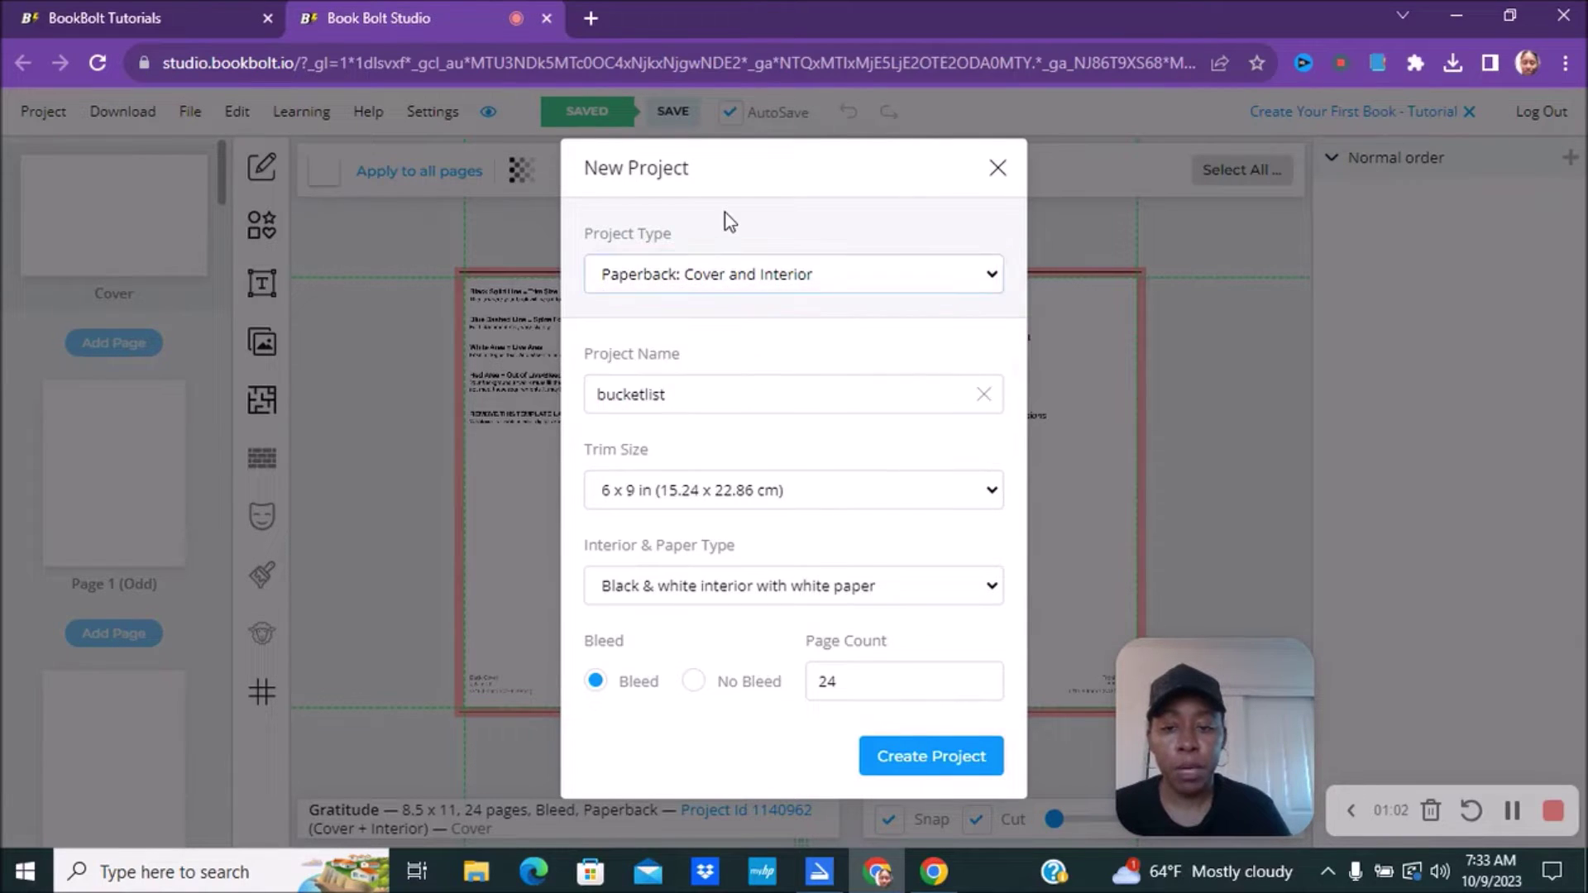
pyautogui.click(677, 496)
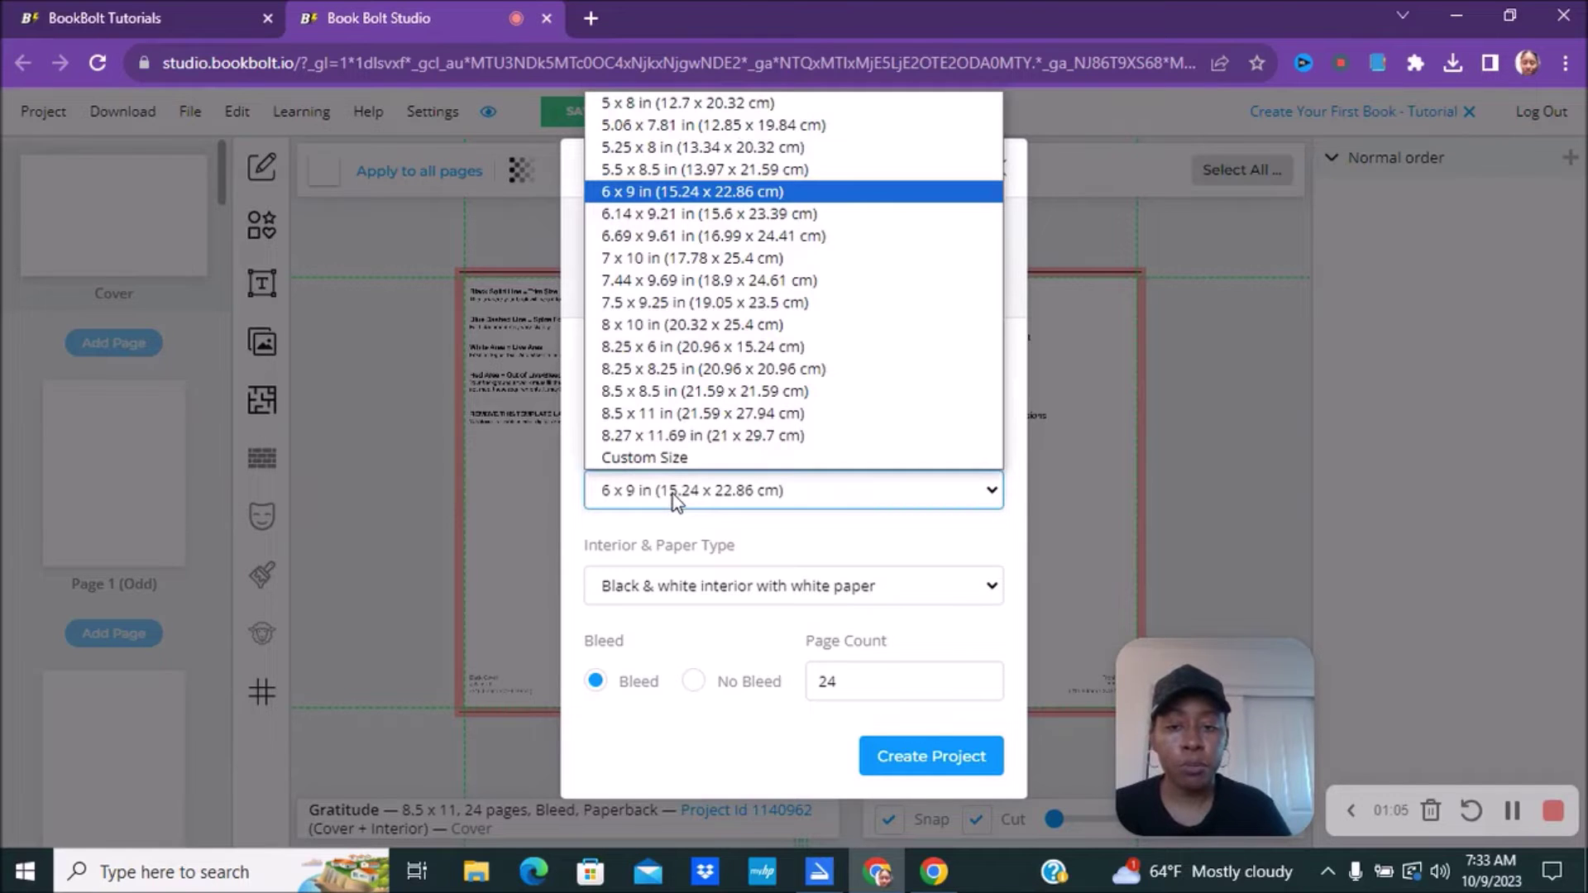
pyautogui.click(662, 416)
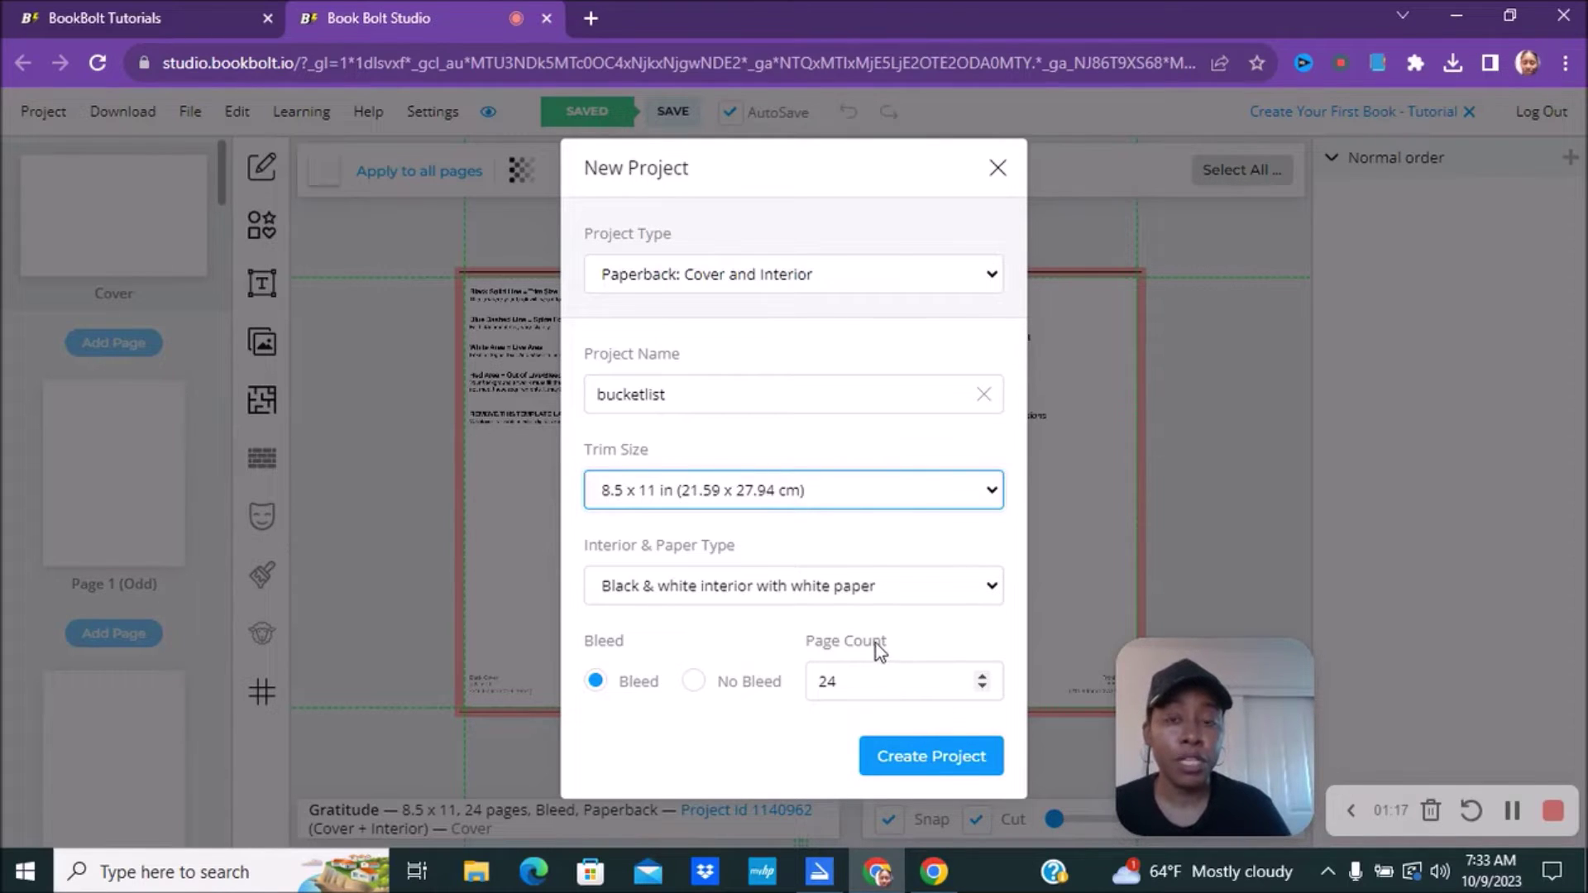
pyautogui.write('4')
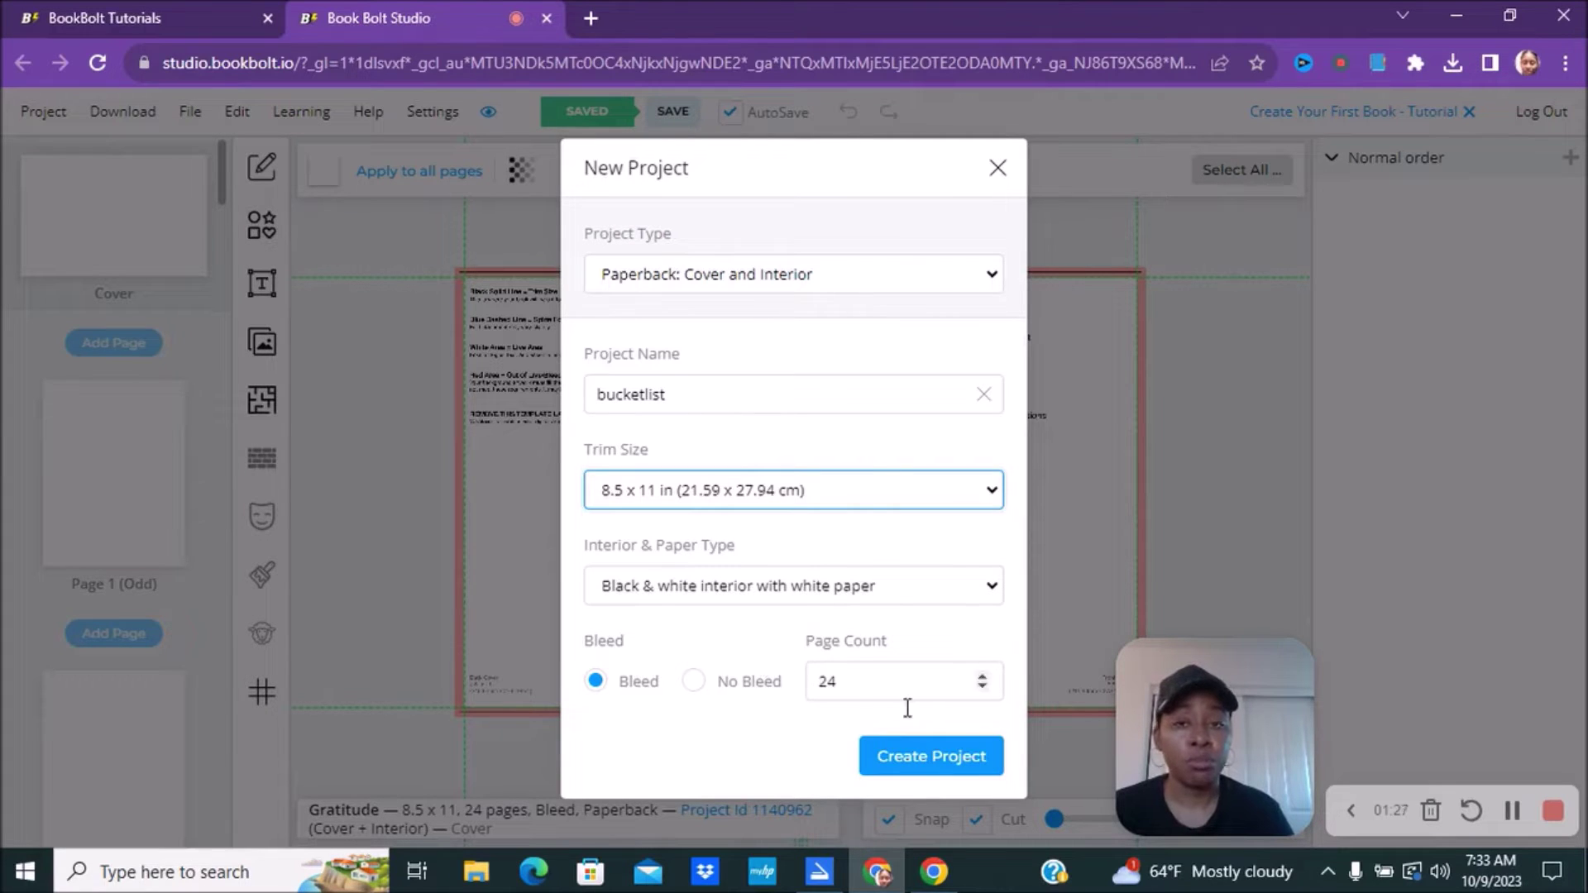
pyautogui.click(899, 761)
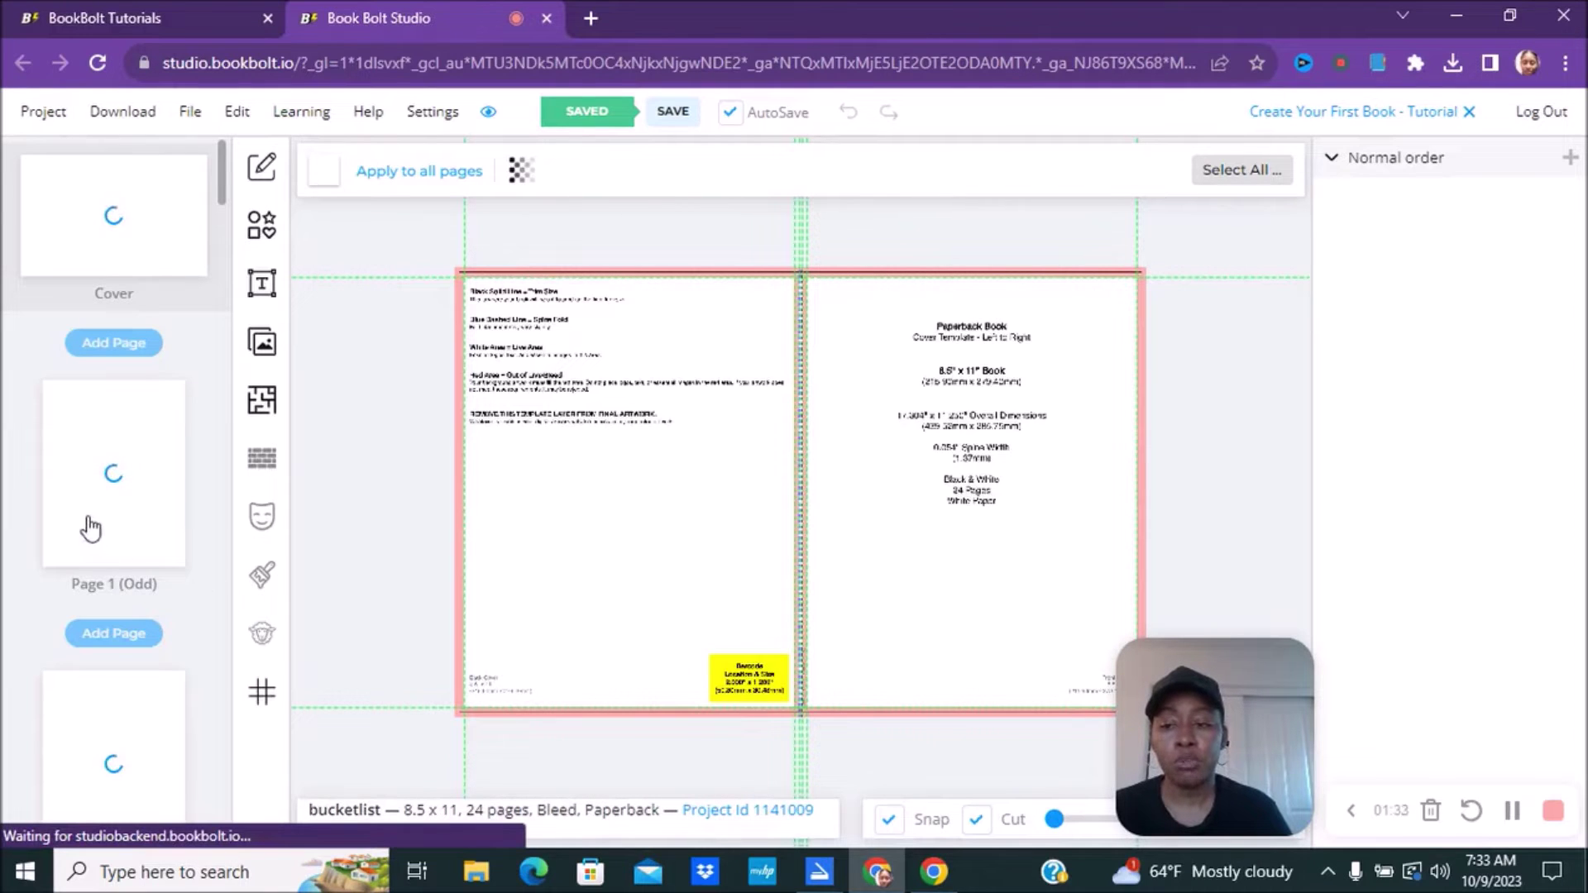
# - Select interior Page 1 and open the File Library's Upload PDF form
pyautogui.click(93, 527)
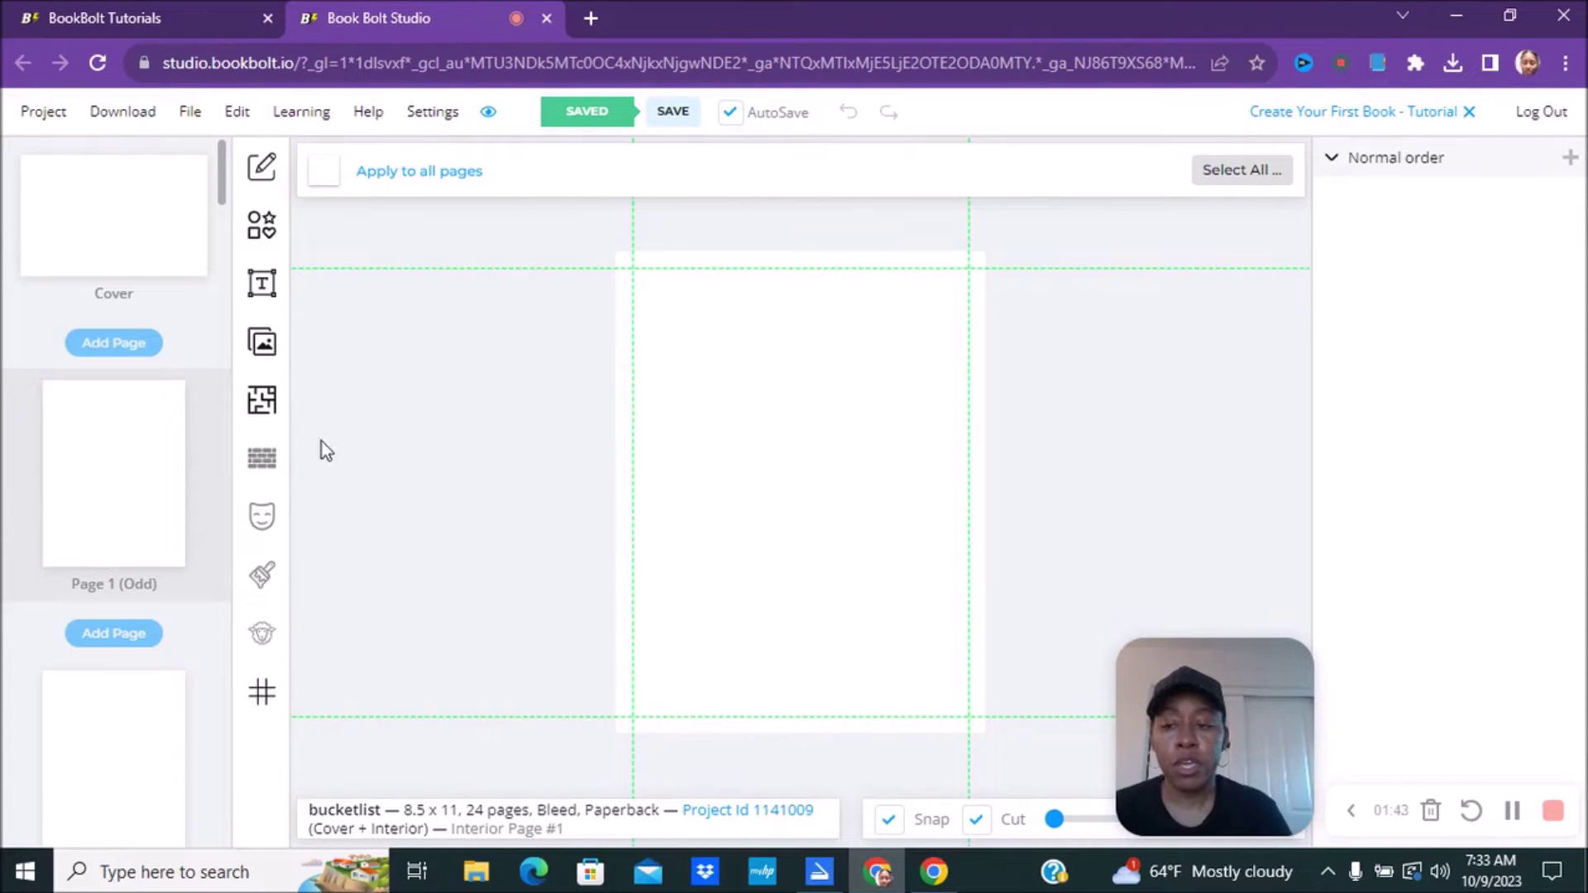
pyautogui.click(263, 343)
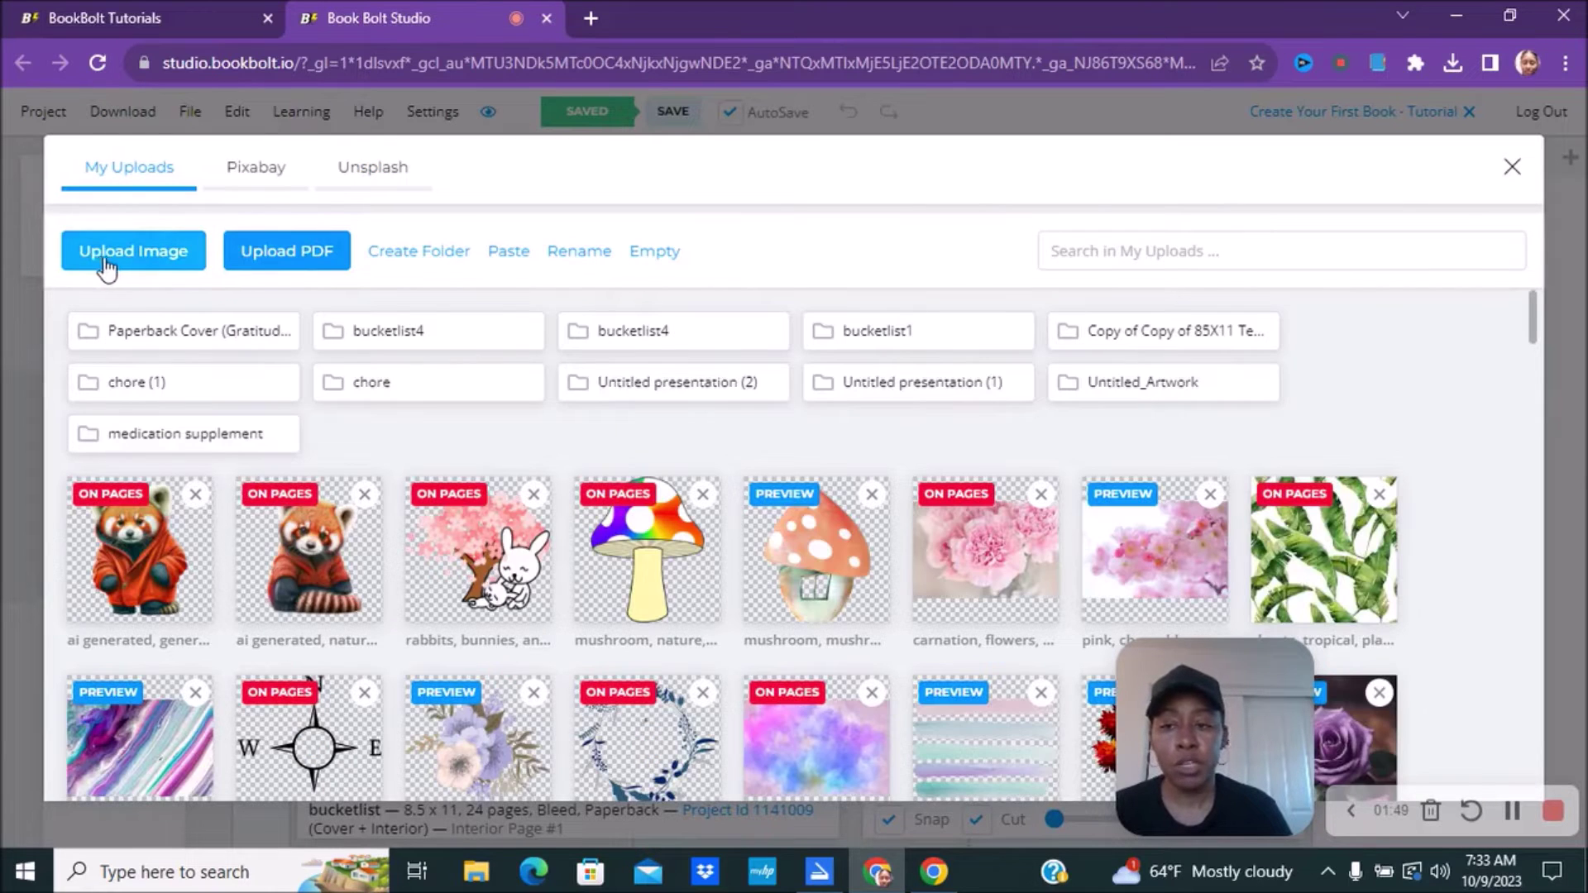
pyautogui.click(290, 257)
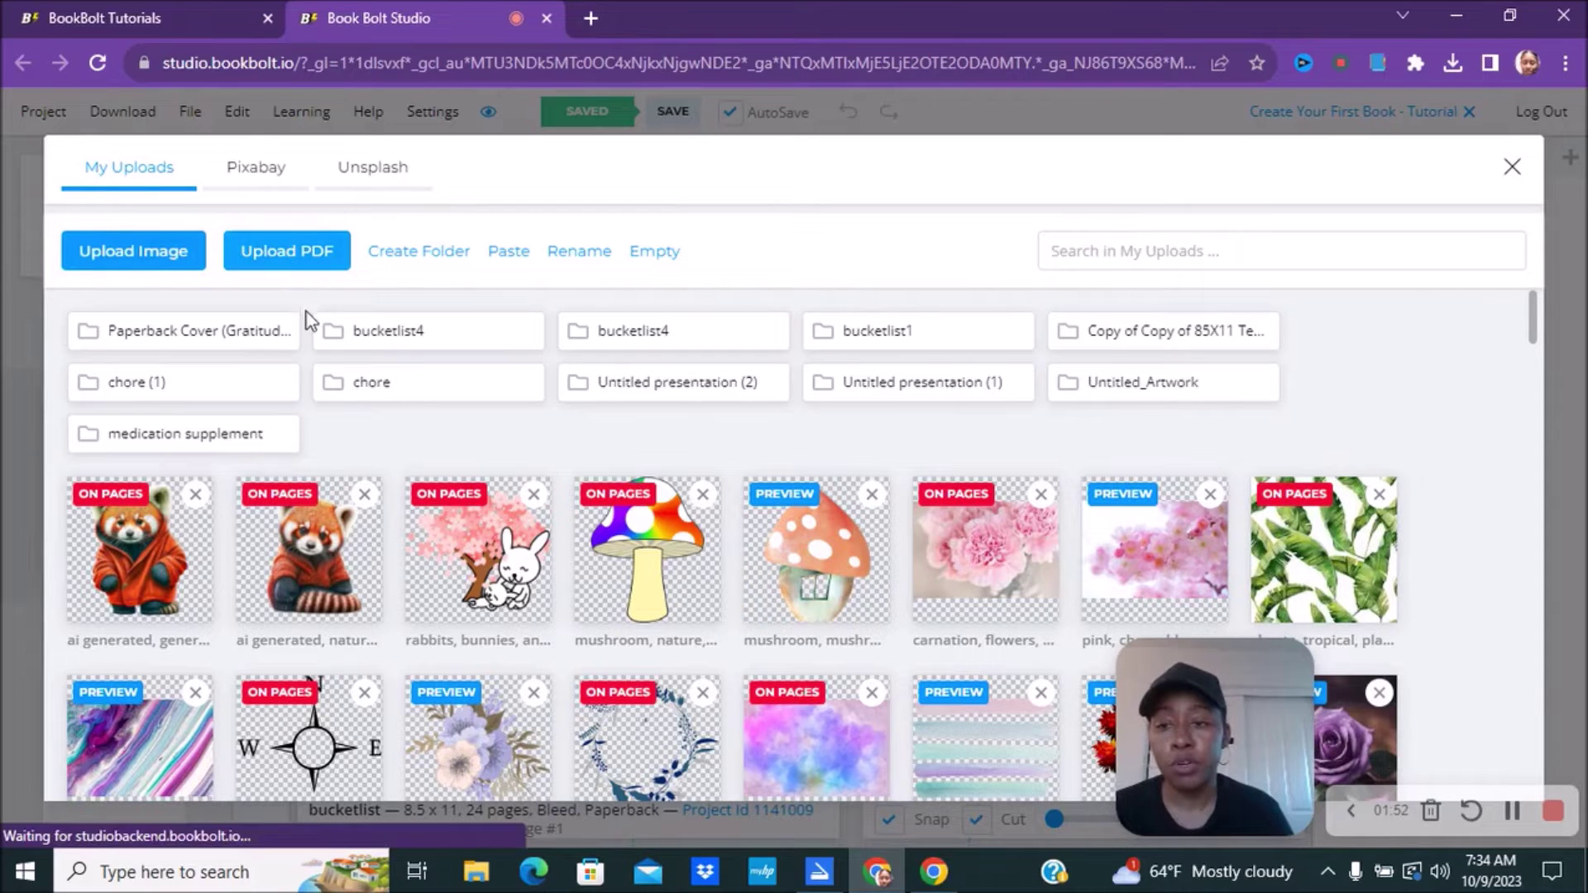
pyautogui.click(271, 254)
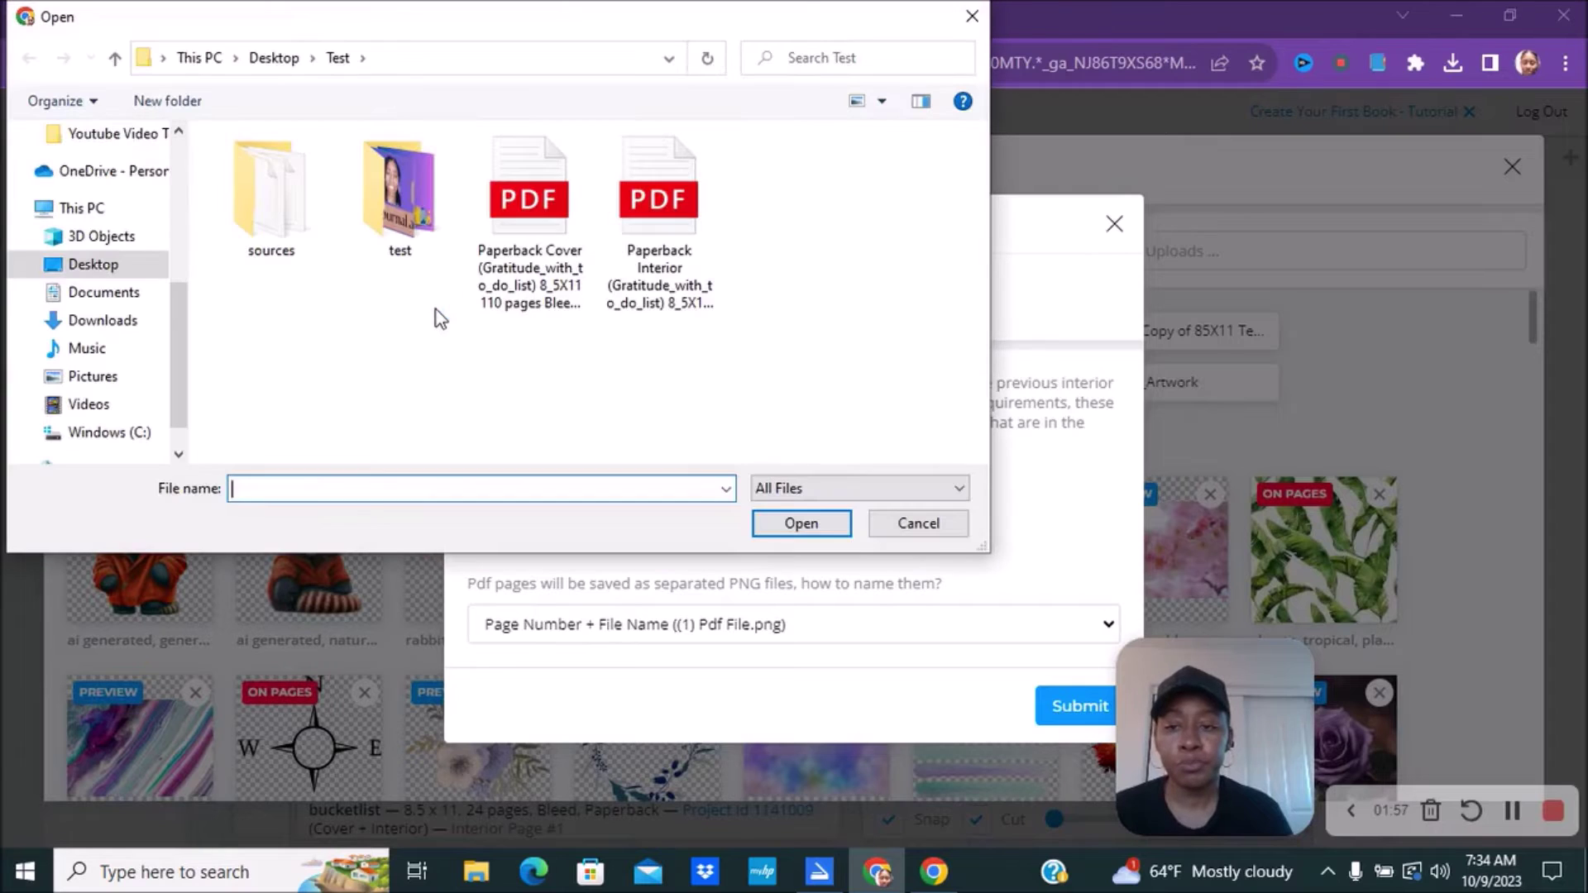
# - Upload the 'bucketlist templete' PDF from the Downloads folder
pyautogui.click(116, 324)
pyautogui.click(279, 238)
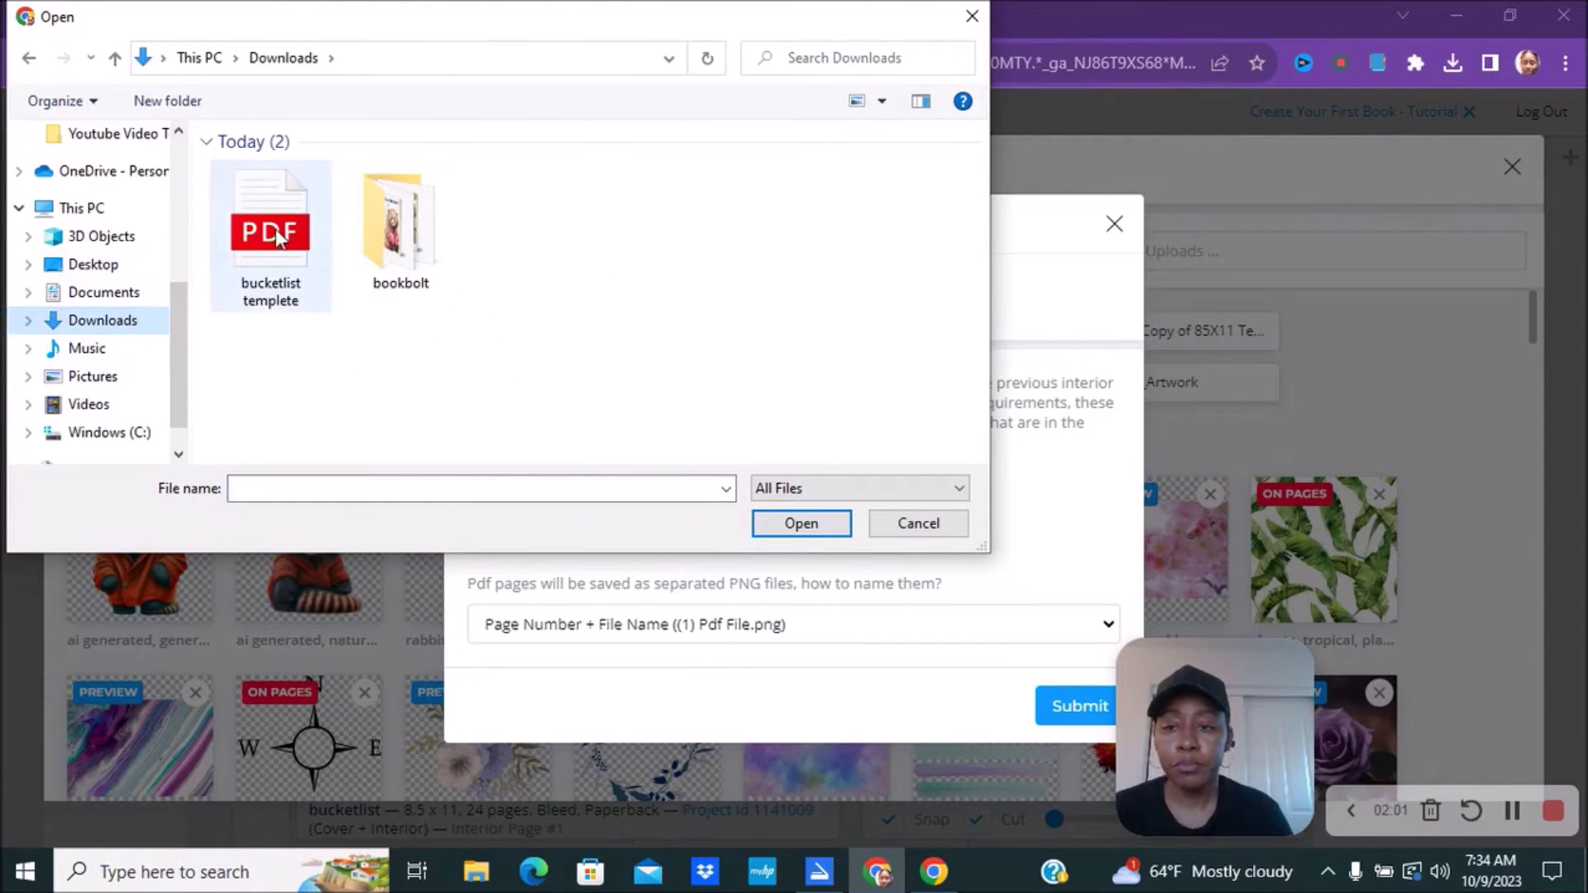
pyautogui.click(798, 534)
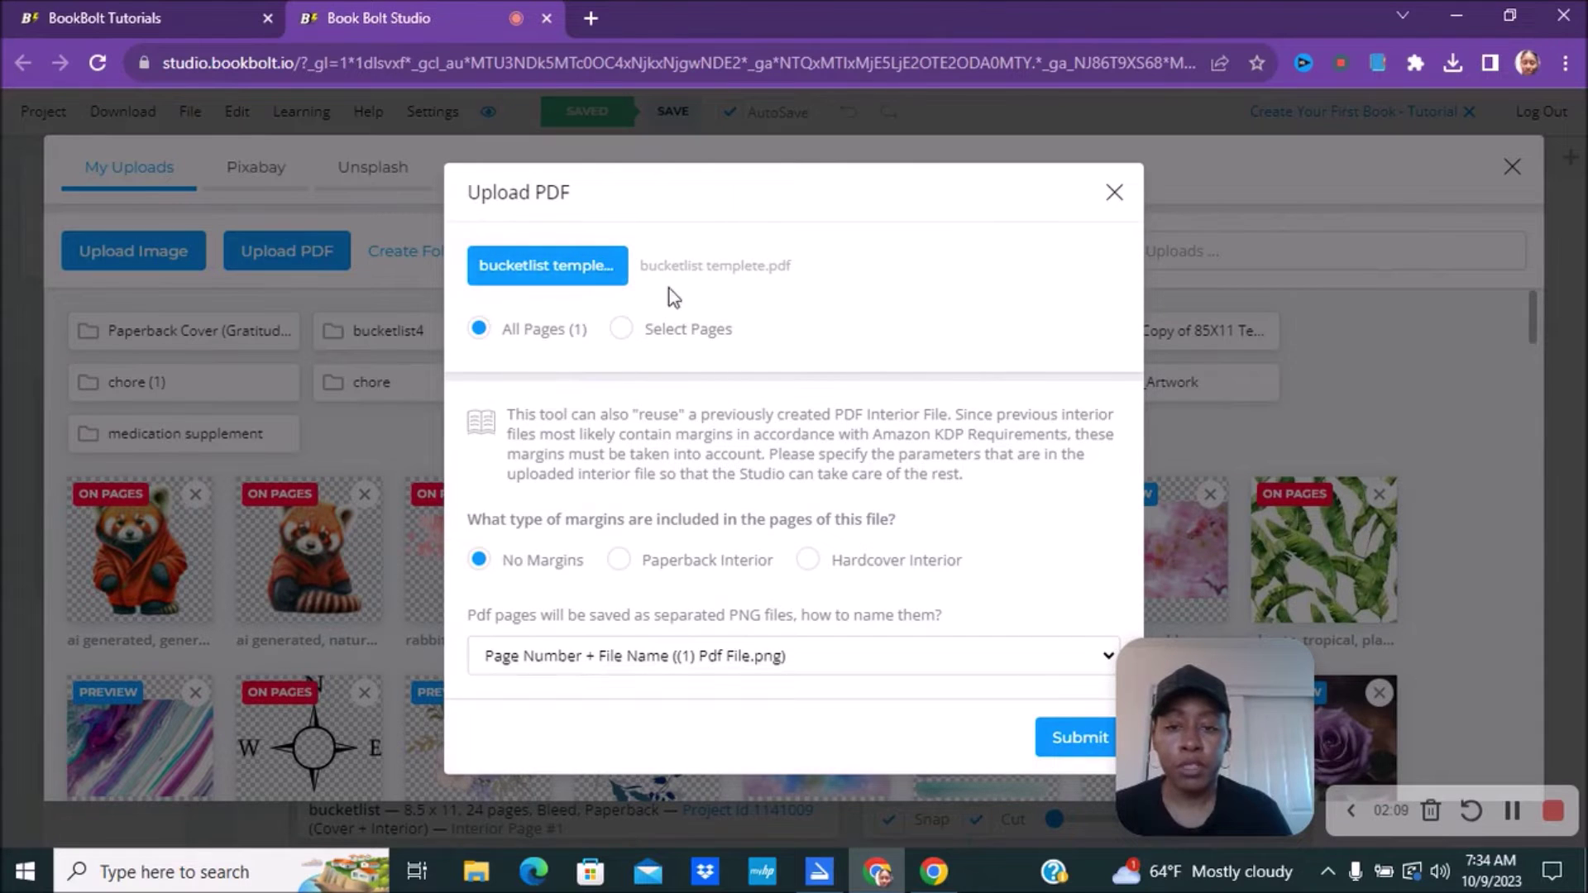
pyautogui.click(1076, 744)
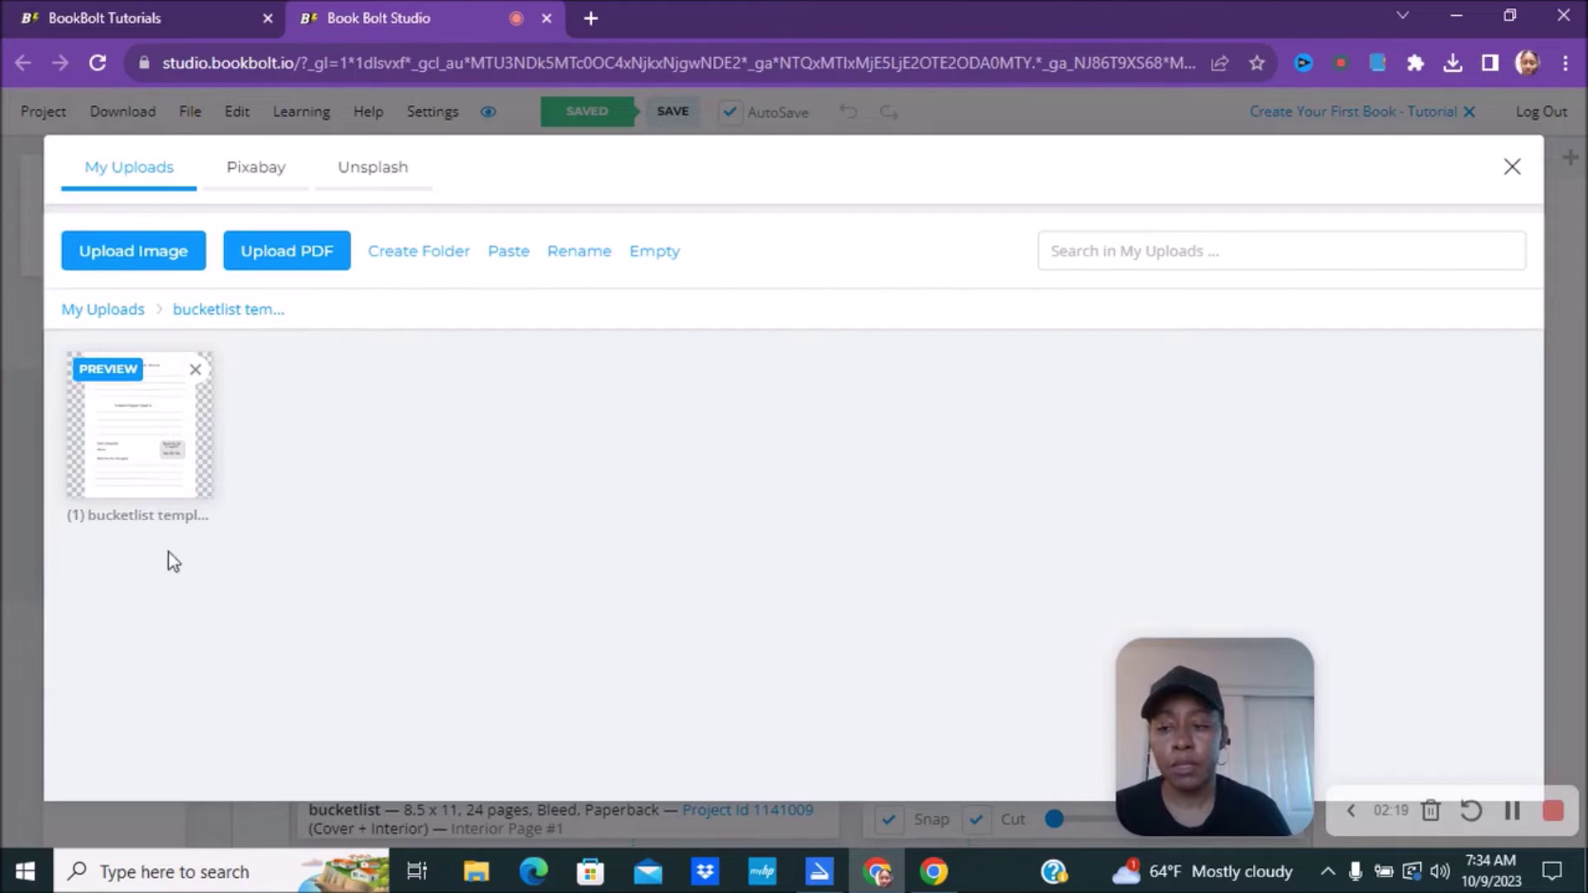
# - Place the uploaded PDF page onto Page 1 and deselect it
pyautogui.click(135, 446)
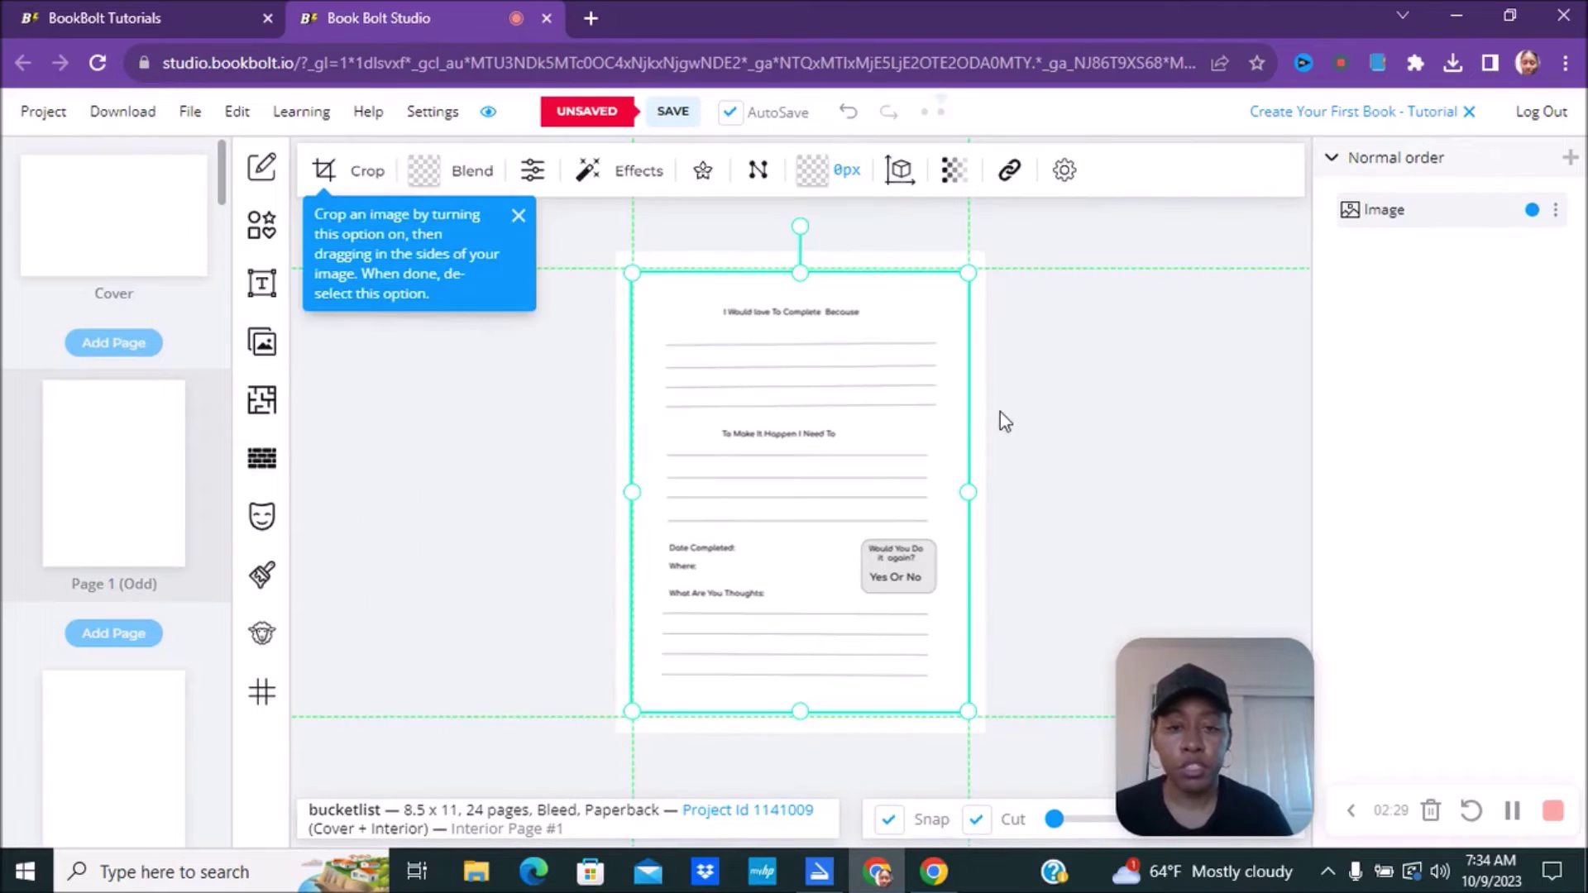
pyautogui.click(1059, 397)
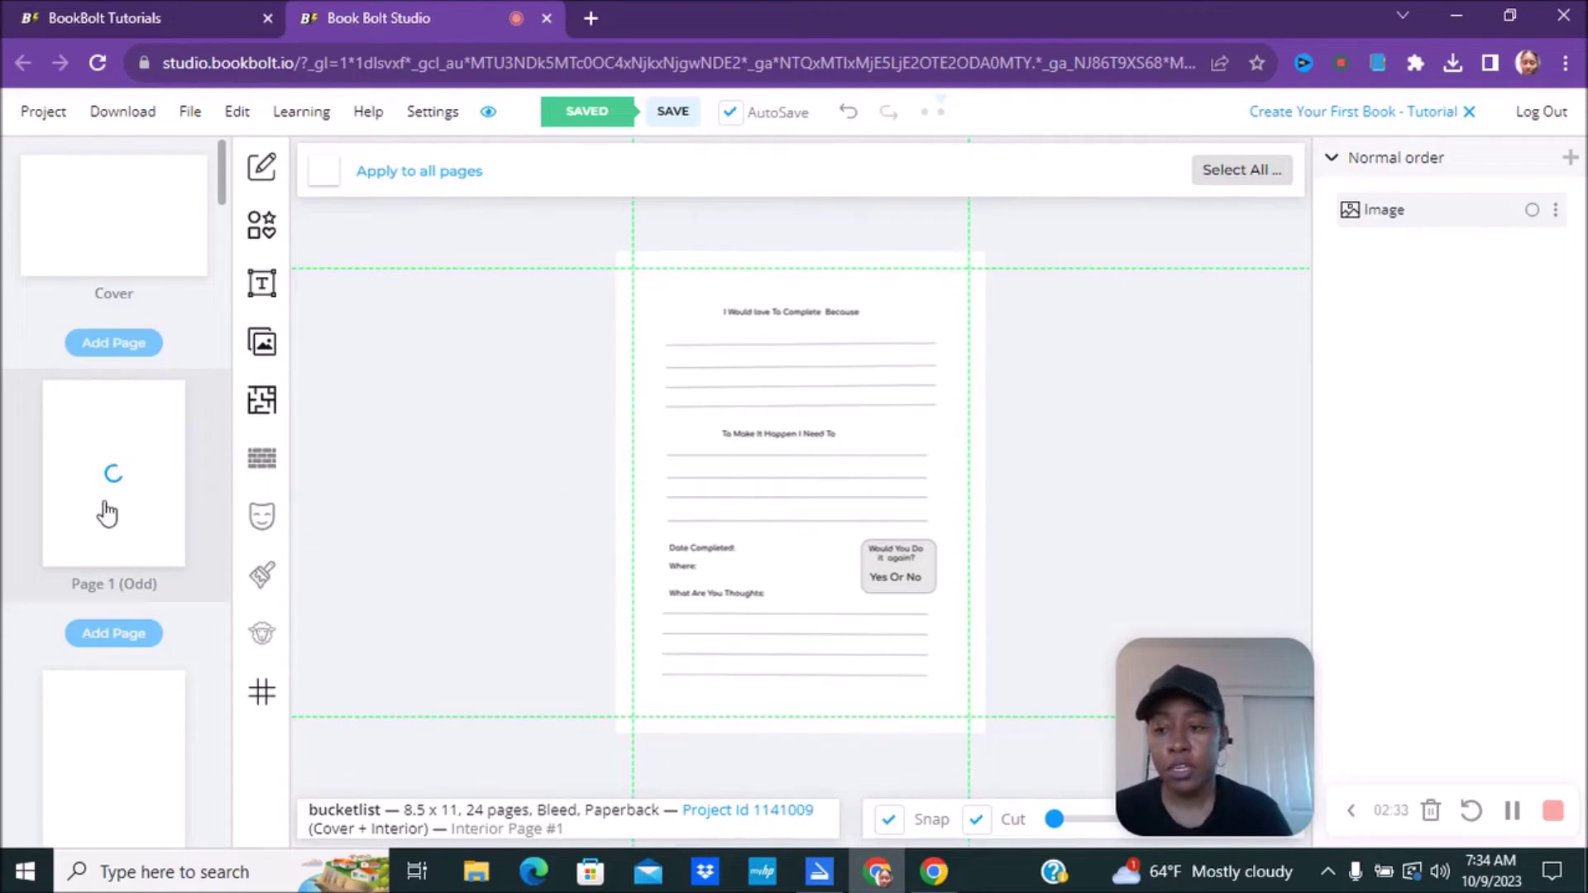
pyautogui.rightClick(117, 459)
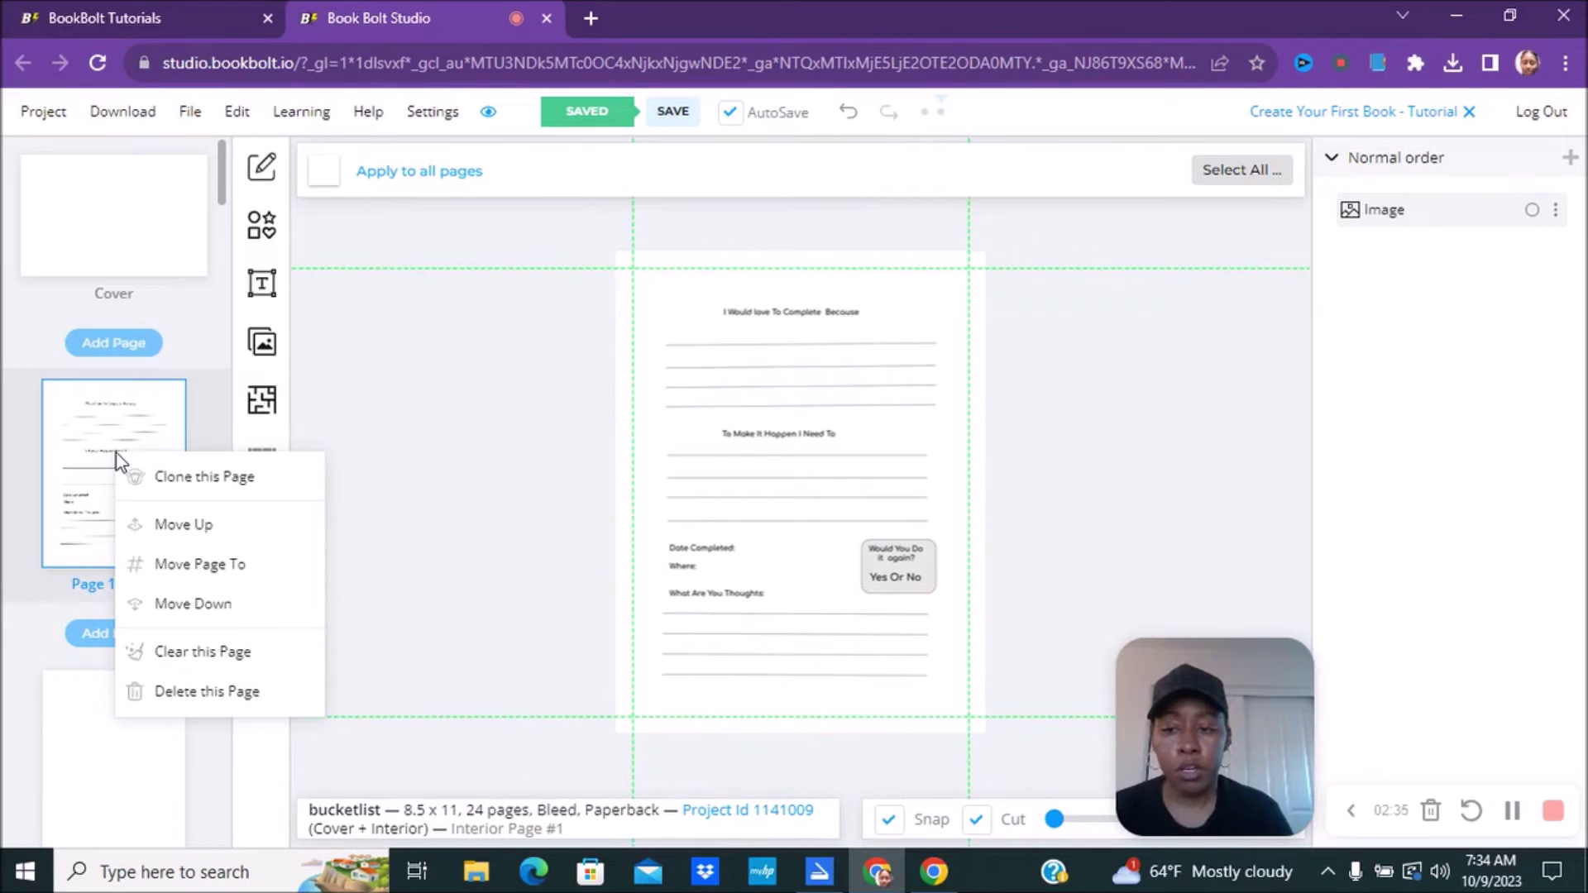
# - Clone Page 1 onto every page except the cover, confirming the content replacement
pyautogui.click(180, 489)
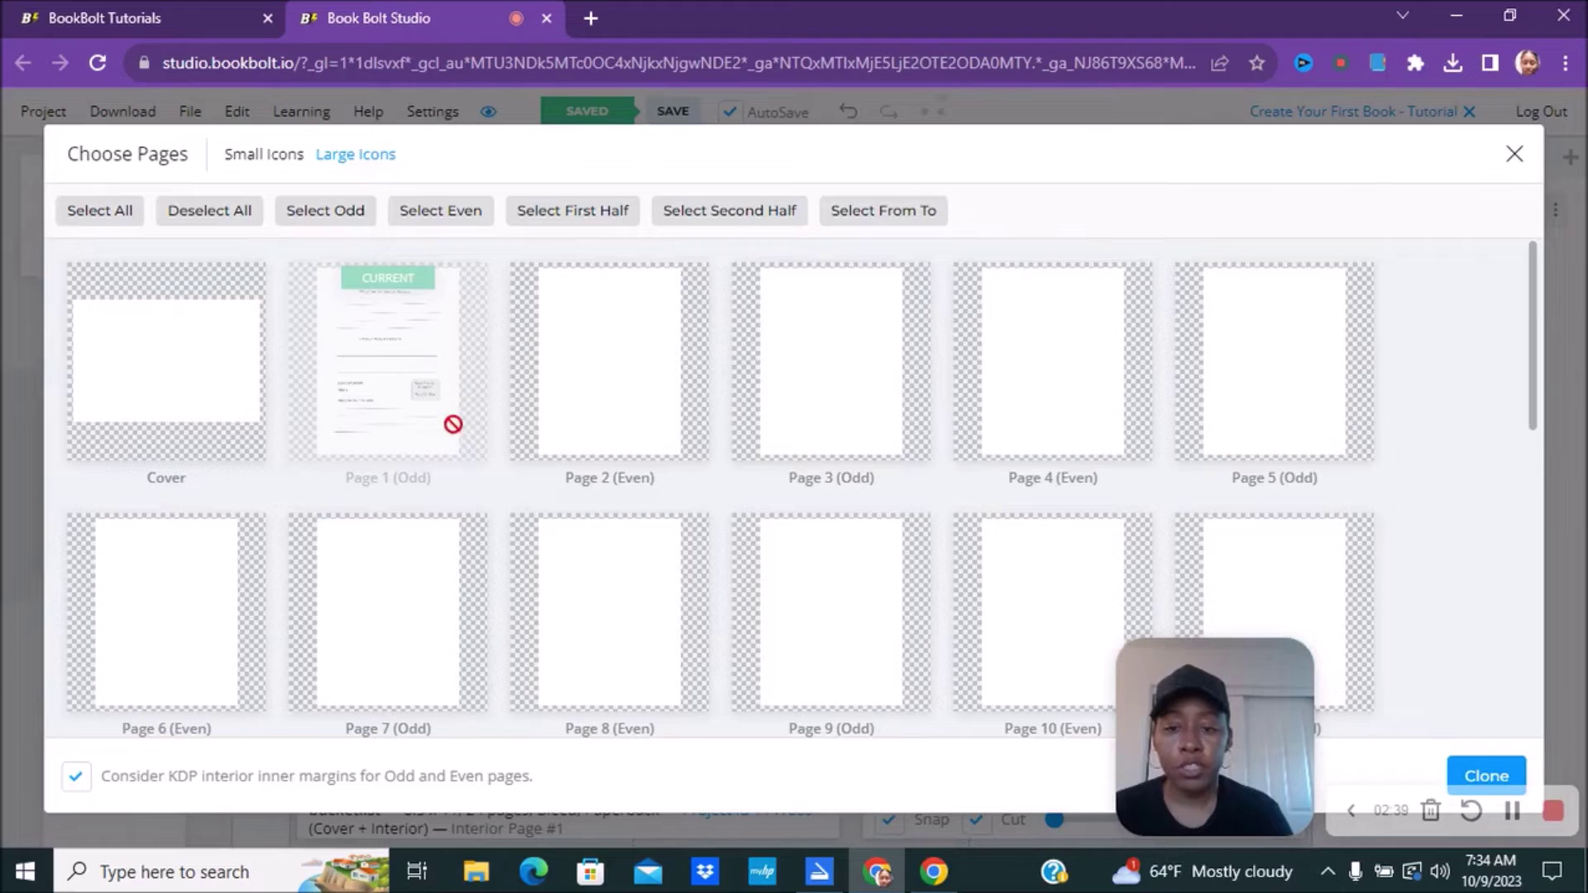
pyautogui.click(99, 213)
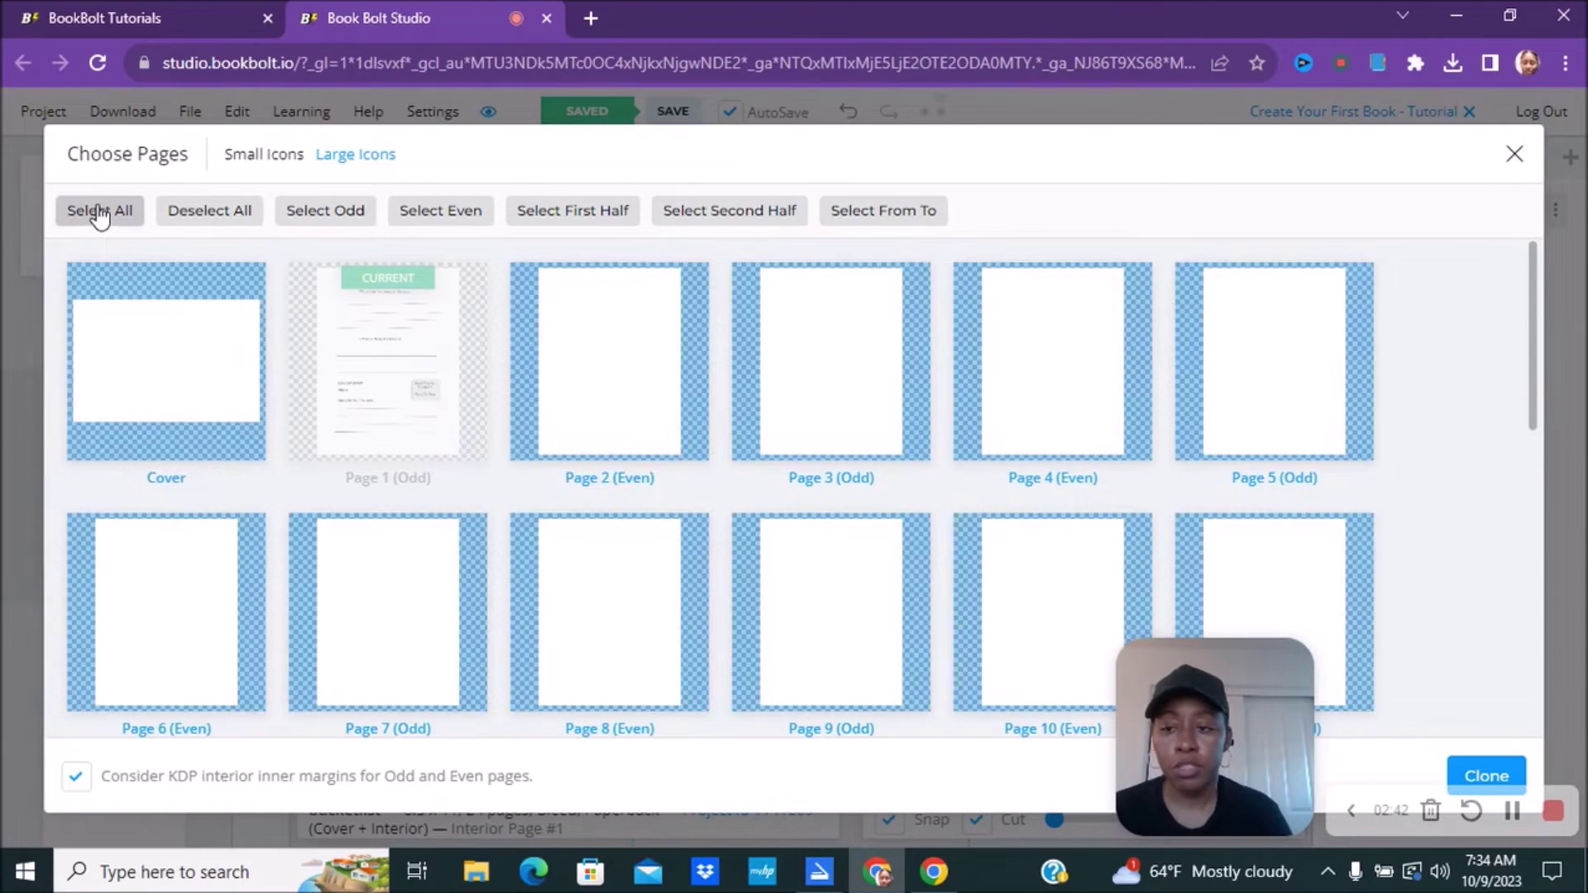
pyautogui.click(203, 414)
pyautogui.moveTo(1540, 392); pyautogui.dragTo(1530, 745)
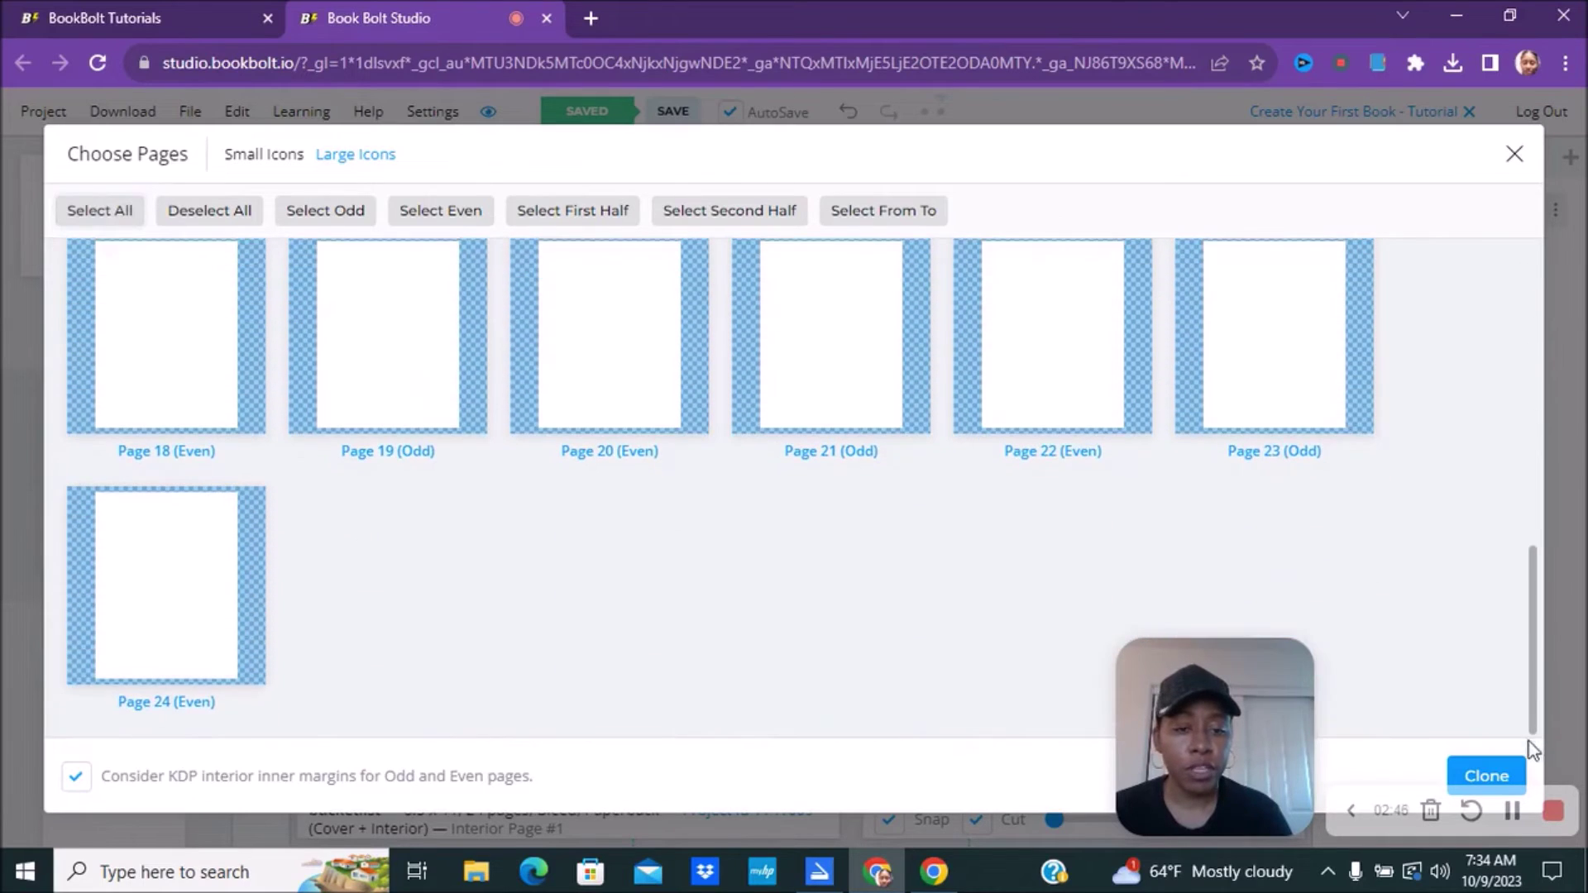
pyautogui.click(1476, 778)
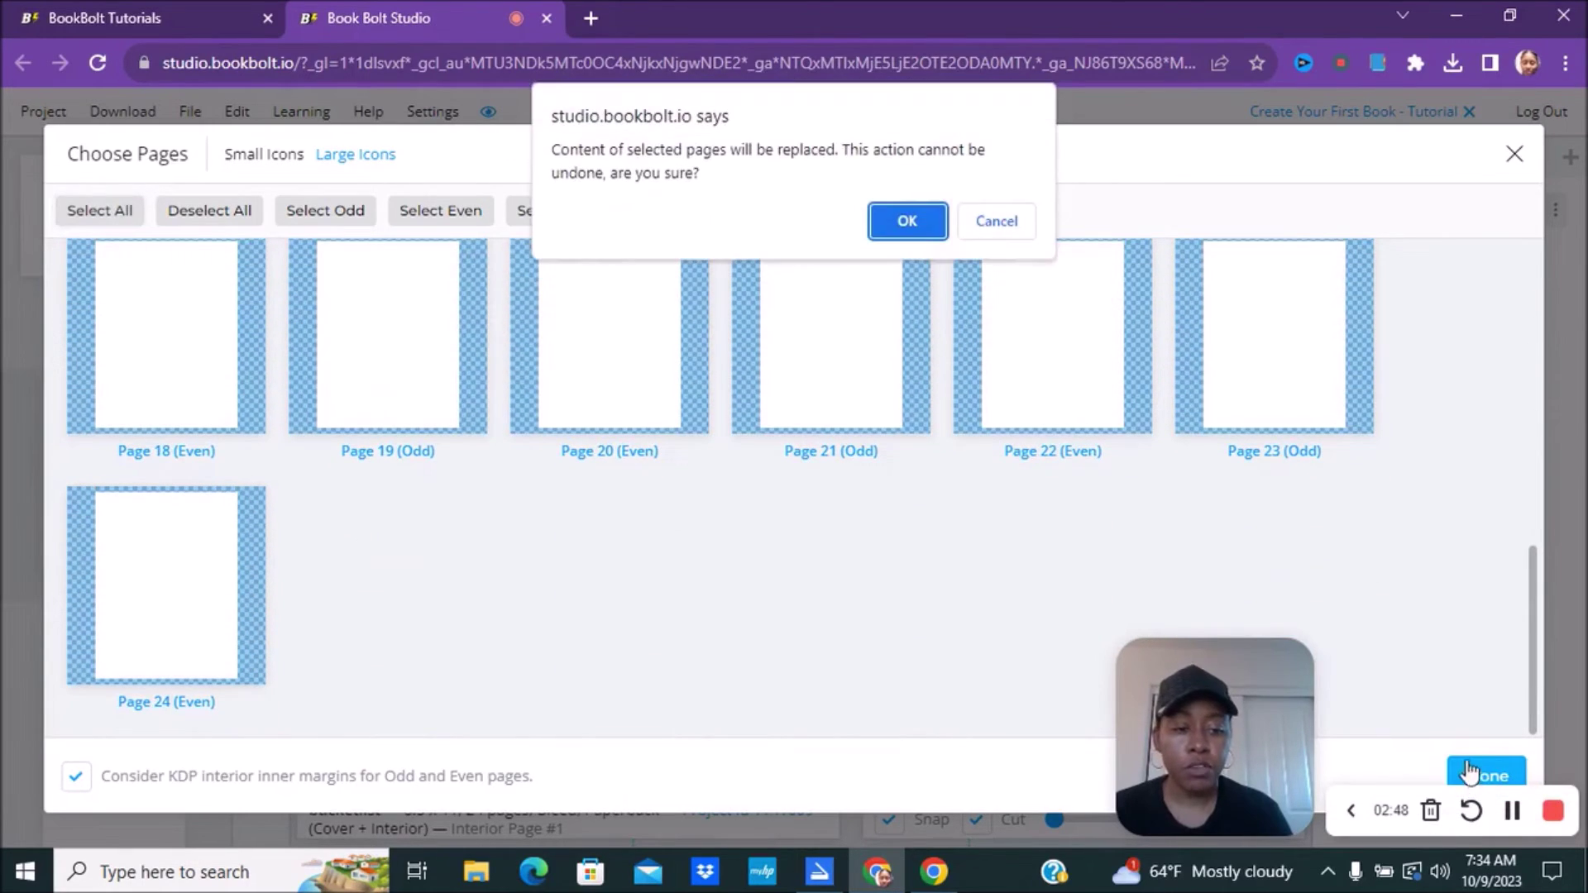
pyautogui.click(901, 217)
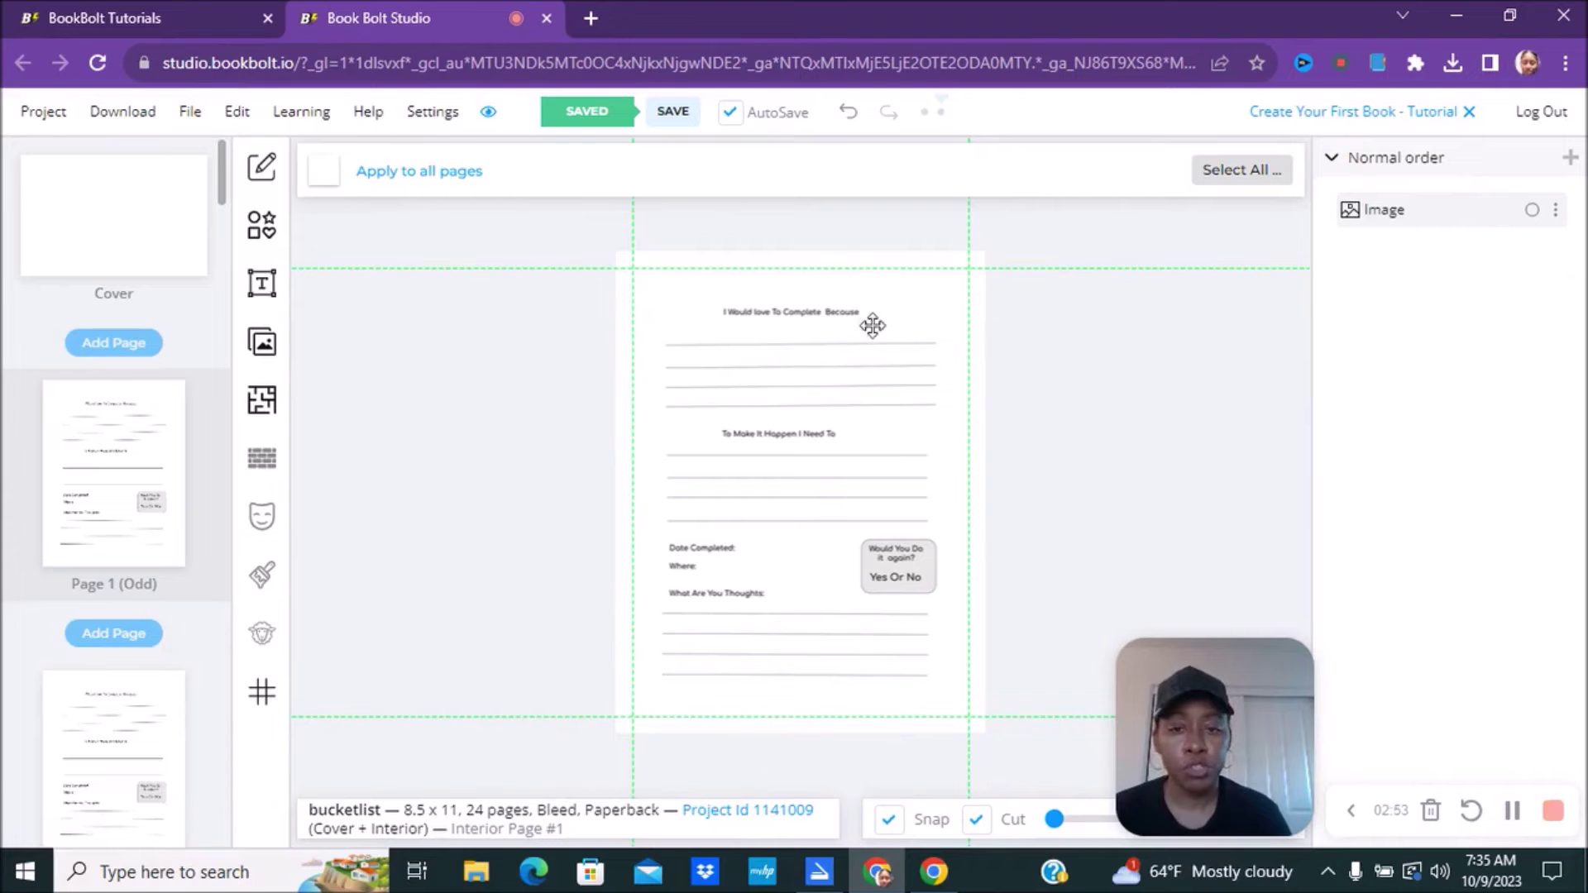
# - Save the bucketlist project and scroll through the page thumbnails to verify the cloned layout
pyautogui.click(669, 113)
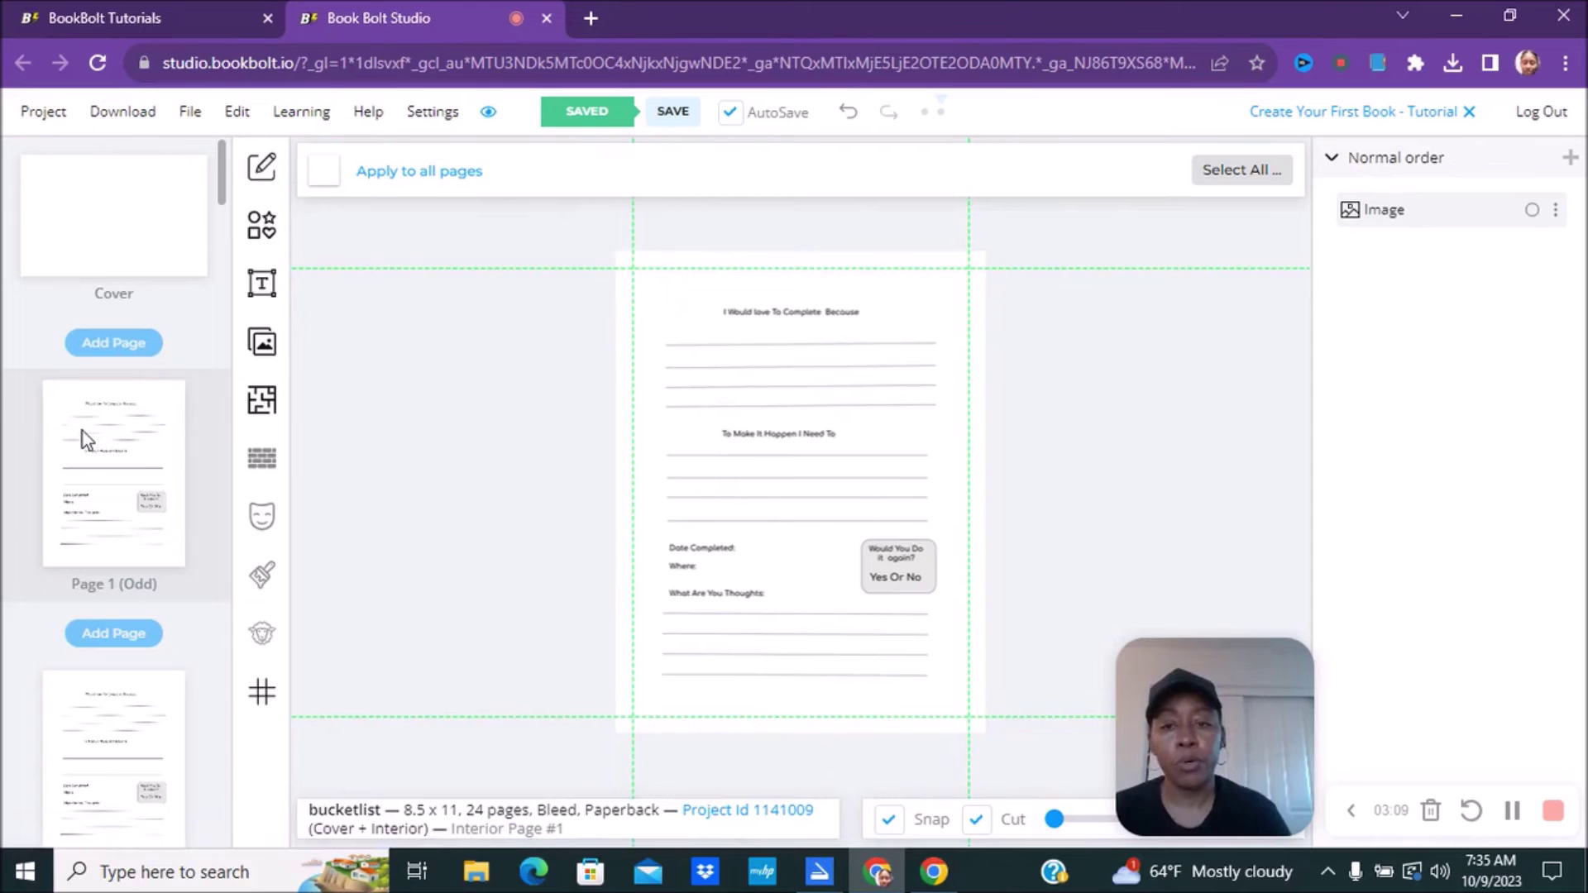
pyautogui.moveTo(223, 194); pyautogui.dragTo(225, 235)
pyautogui.moveTo(224, 281); pyautogui.dragTo(223, 767)
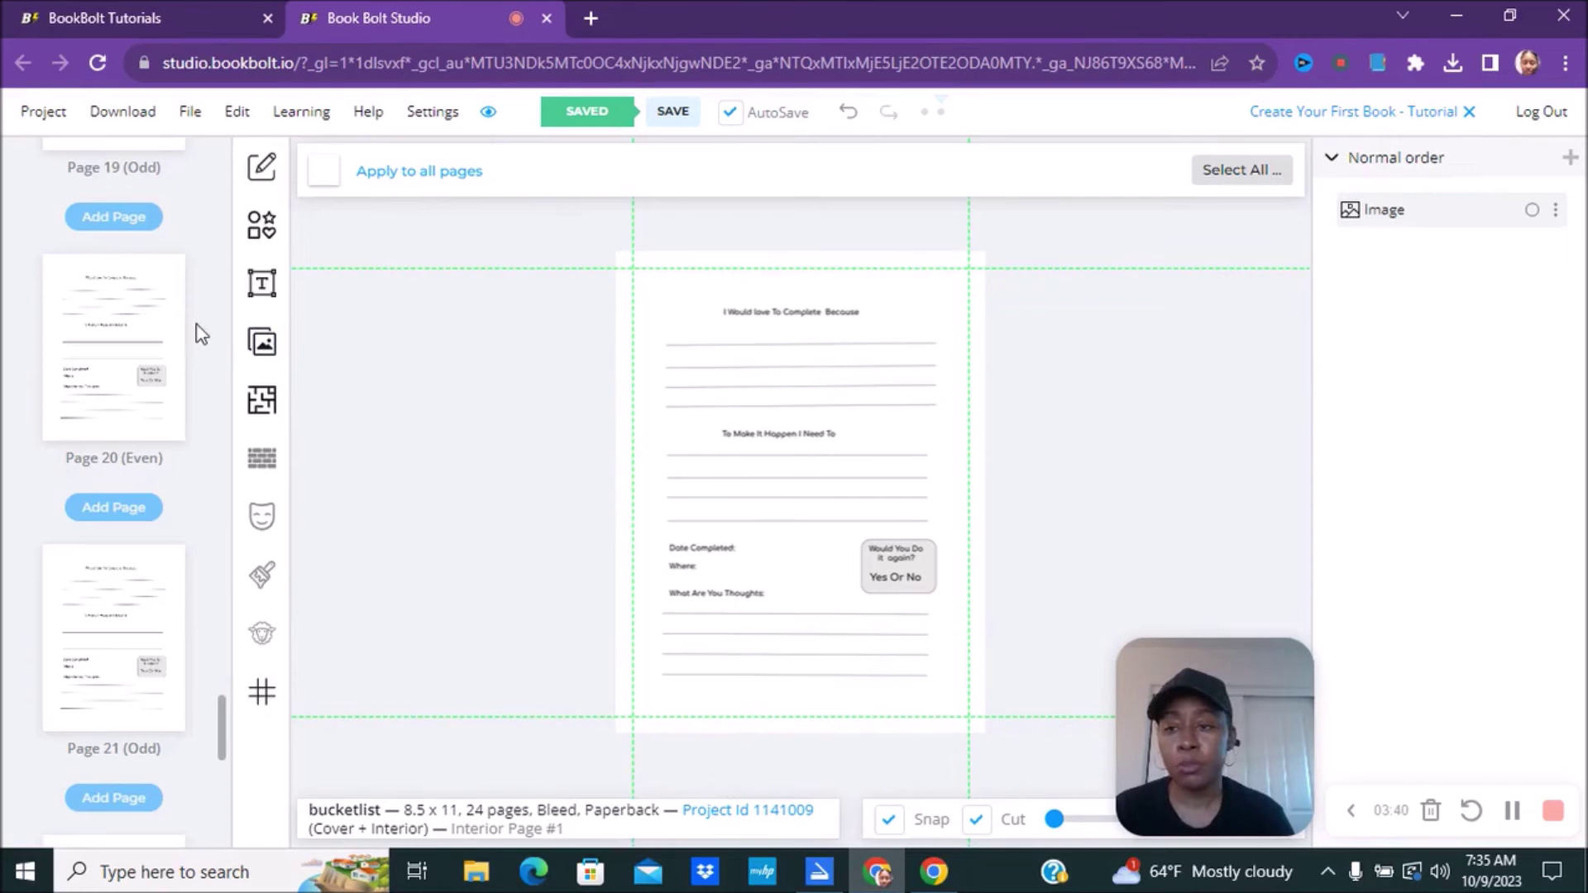
pyautogui.moveTo(227, 718); pyautogui.dragTo(220, 162)
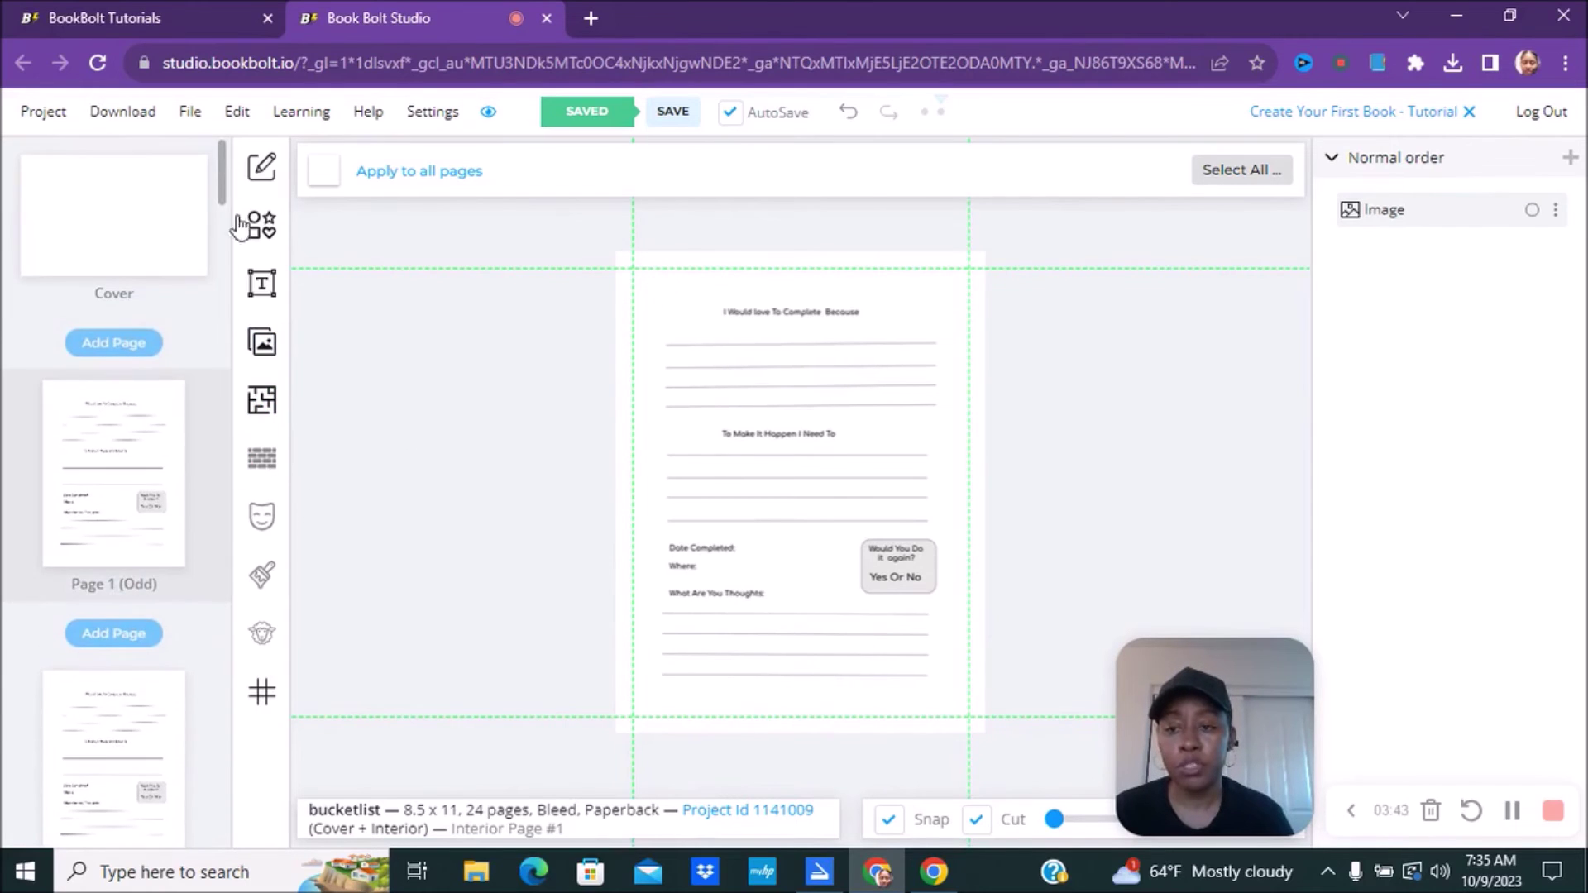
pyautogui.click(264, 342)
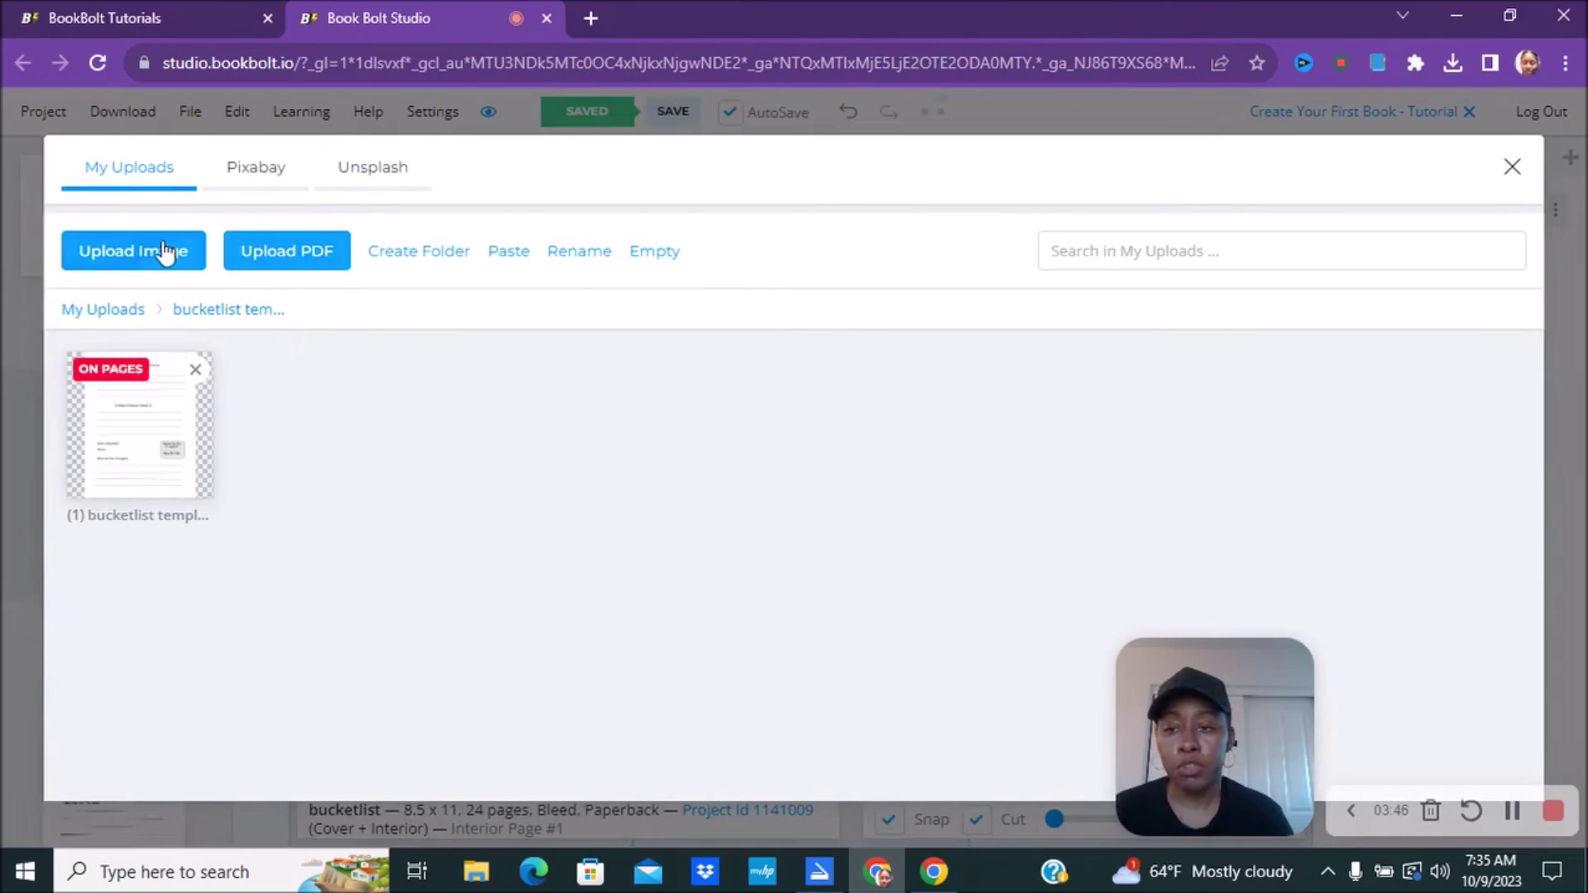
pyautogui.click(147, 252)
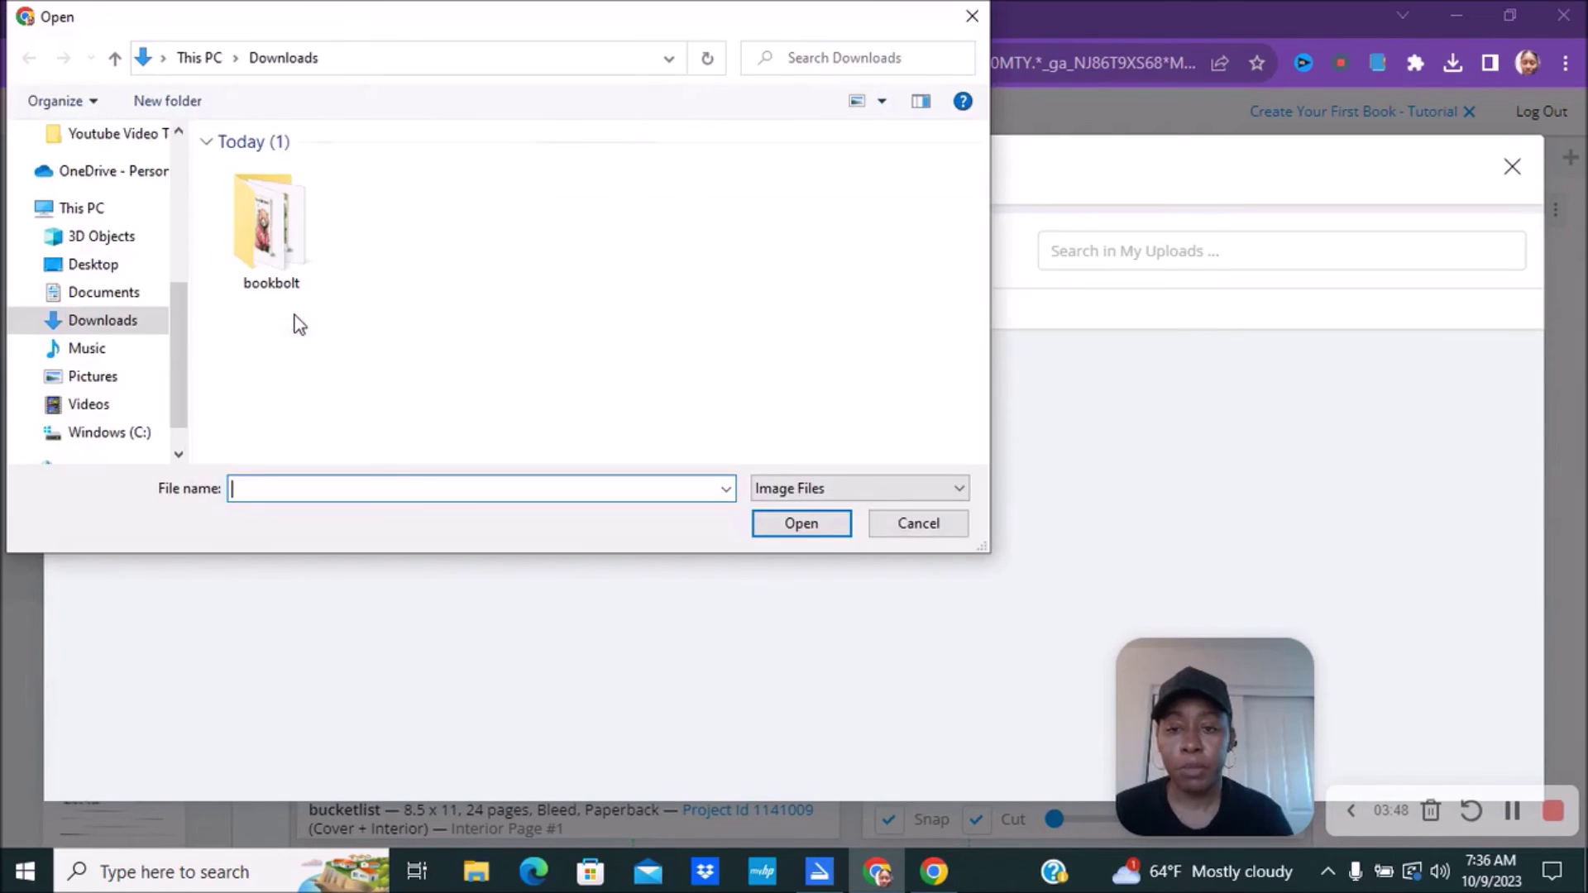
pyautogui.click(918, 524)
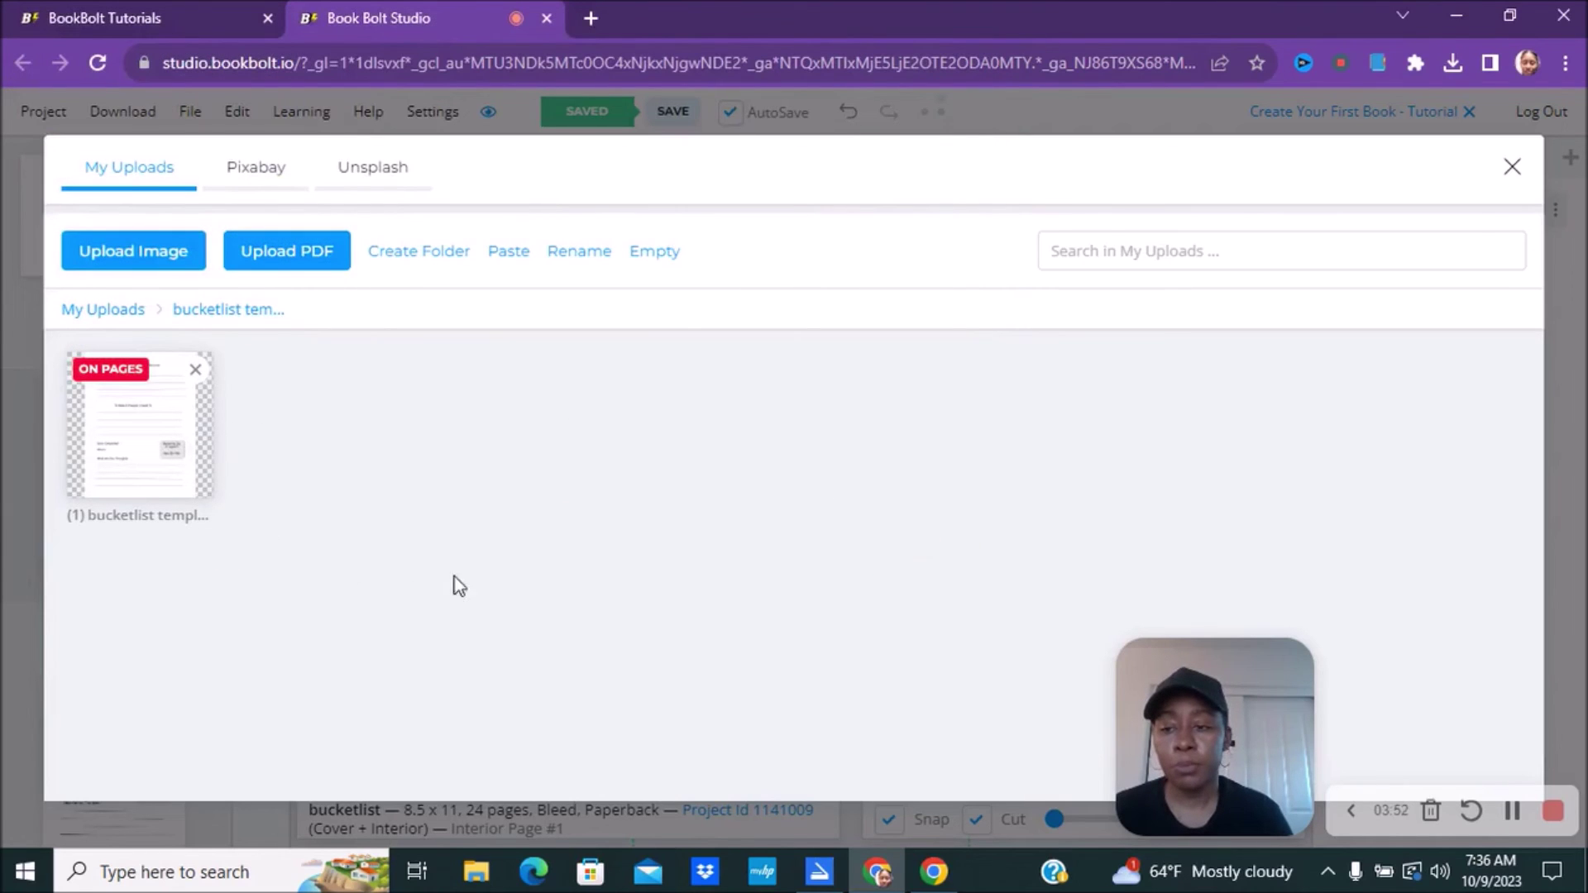
pyautogui.click(1512, 166)
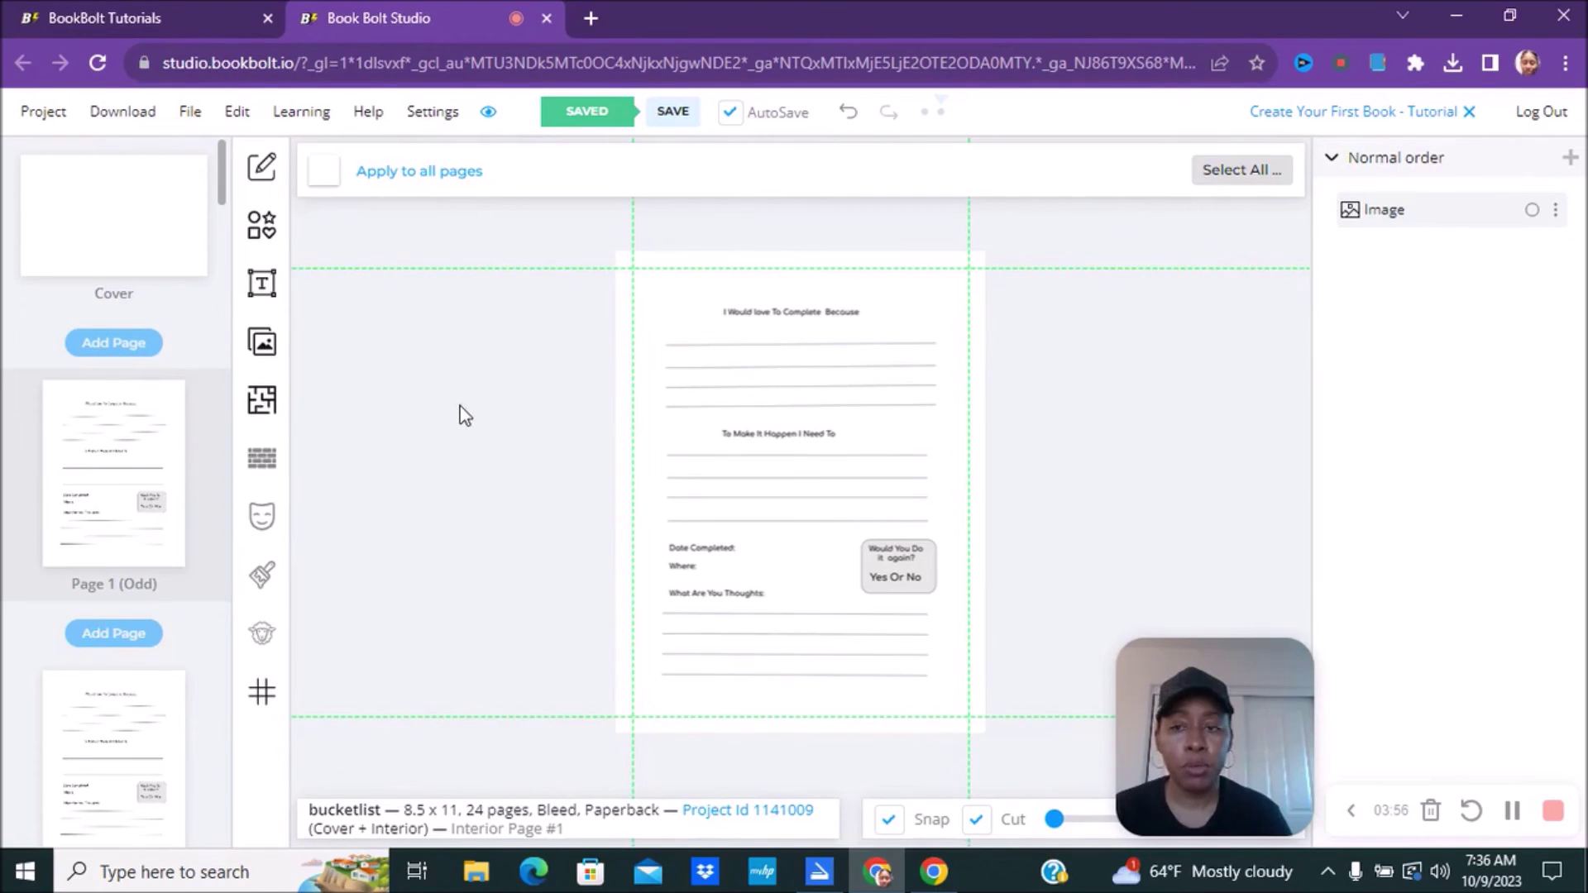